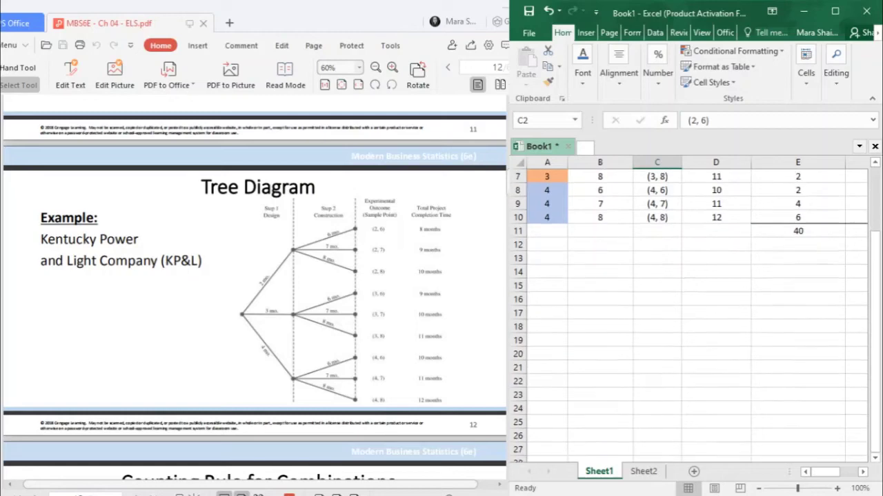
Scroll the PDF down to the Counting Rule for Combinations slide.
left_click(241, 257)
scroll(240, 257, "down", 5)
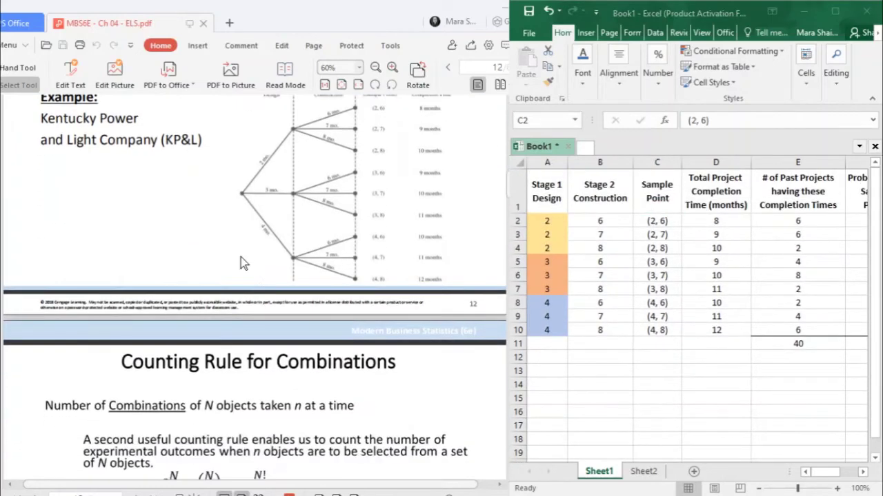
scroll(240, 257, "down", 1)
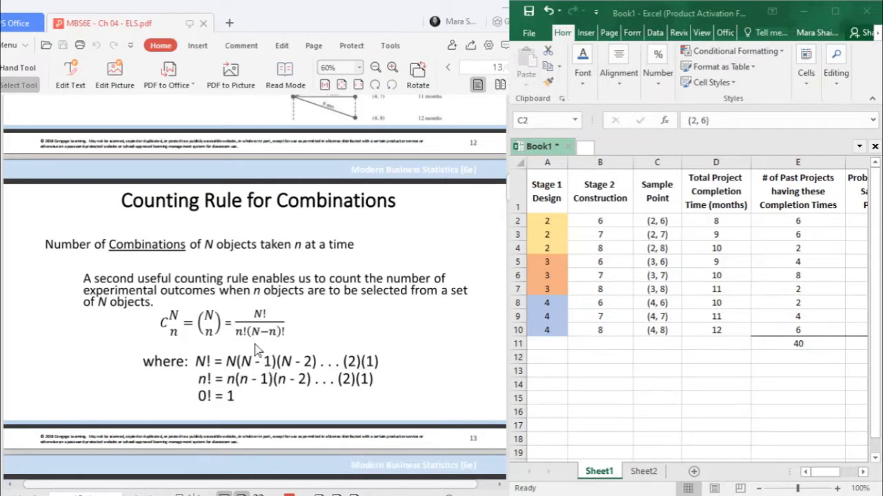
left_click(169, 307)
left_click_drag(150, 311, 187, 344)
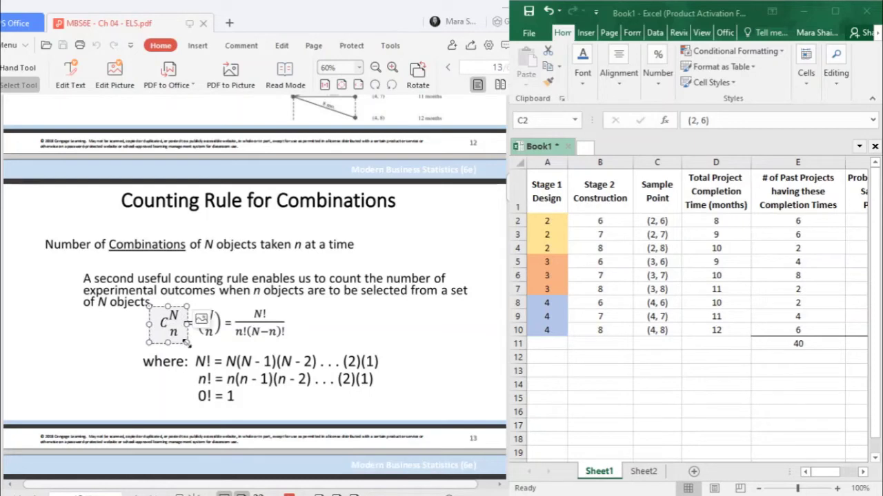
left_click(232, 303)
left_click_drag(232, 302, 303, 345)
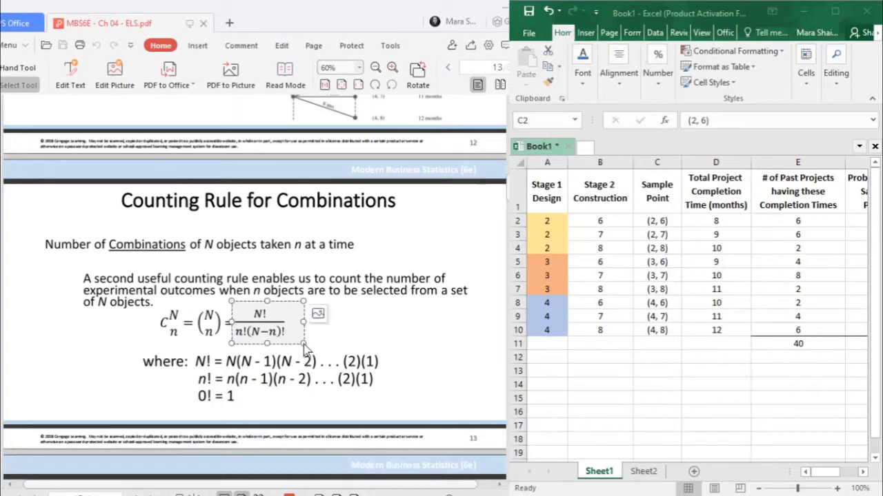
left_click(373, 339)
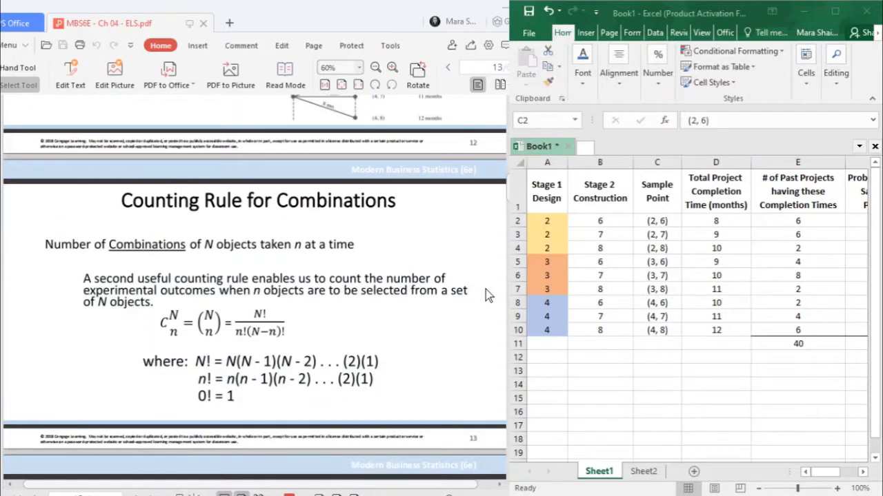
scroll(485, 289, "down", 3)
scroll(485, 290, "up", 3)
left_click(643, 394)
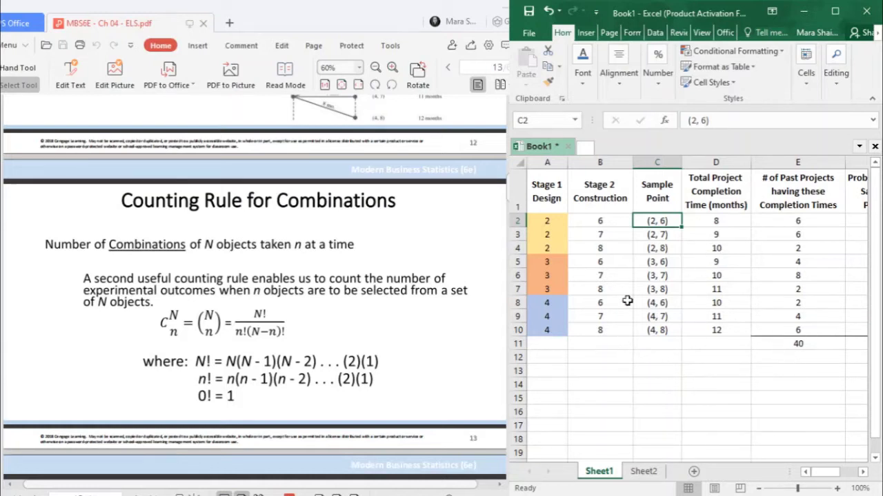
left_click(620, 374)
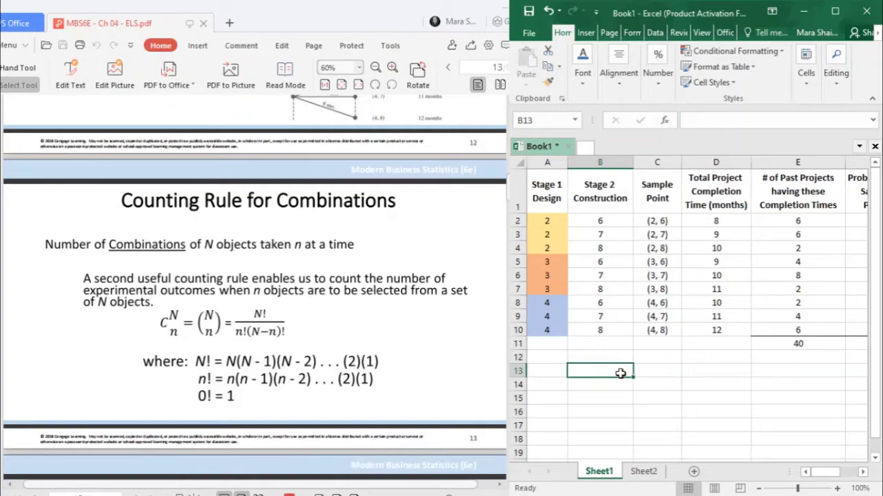
Add a new Sheet3 and enter the label N in A2 with value 5 in B2.
left_click(695, 472)
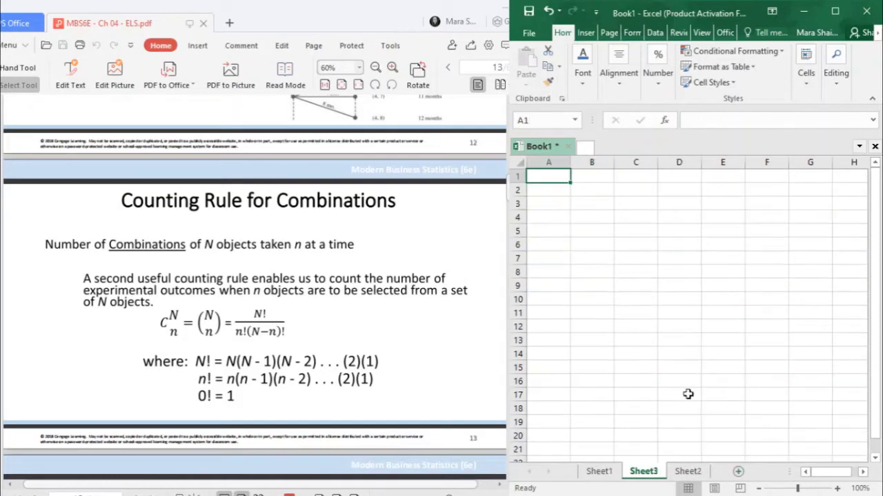
left_click(546, 200)
left_click(548, 190)
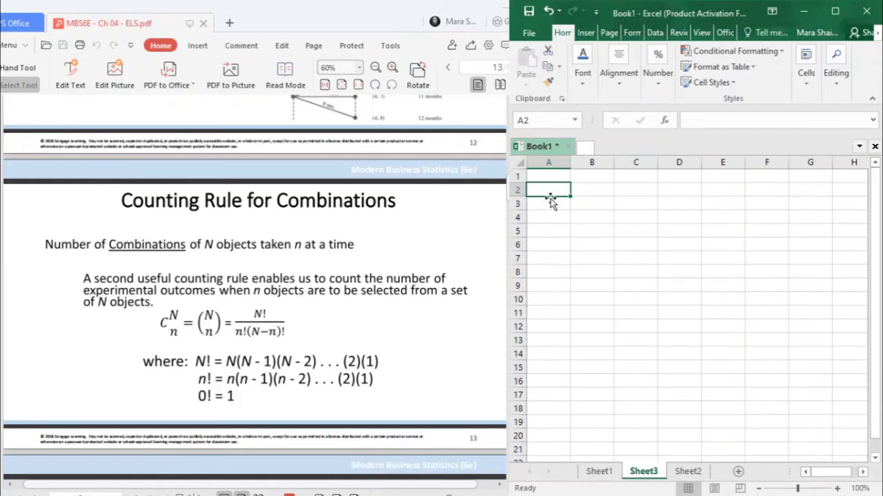
type("N")
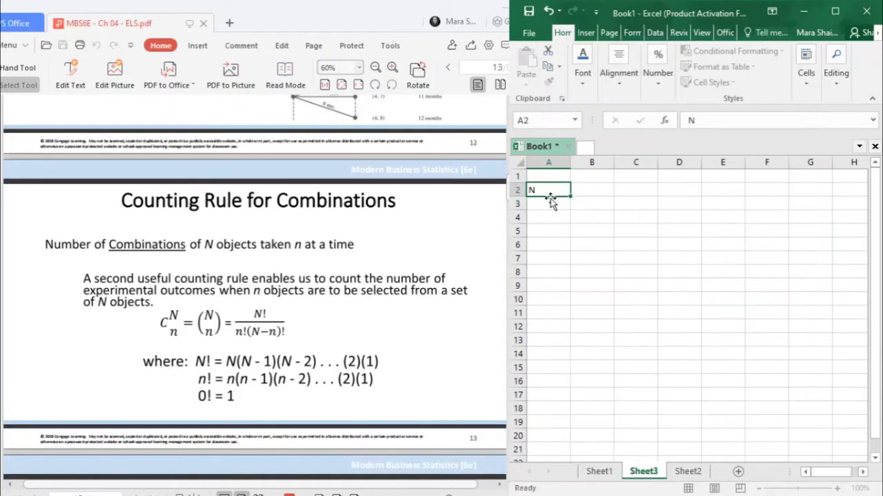
key("Tab")
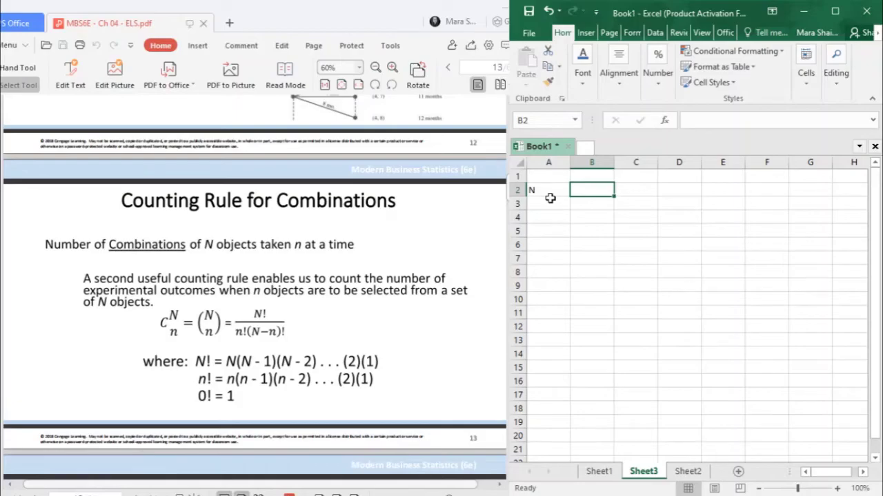
type("5")
key("Return")
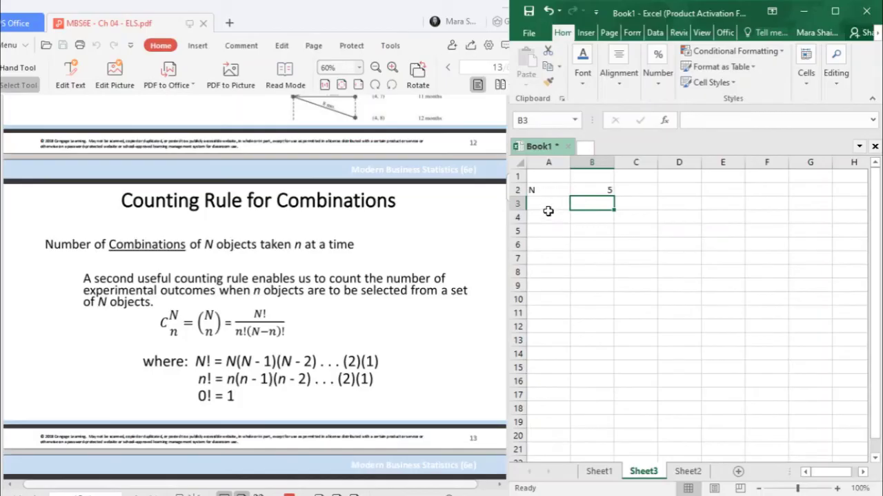
Enter the label n in A3 with value 2 in B3, then select columns A and B.
left_click(549, 211)
left_click(549, 202)
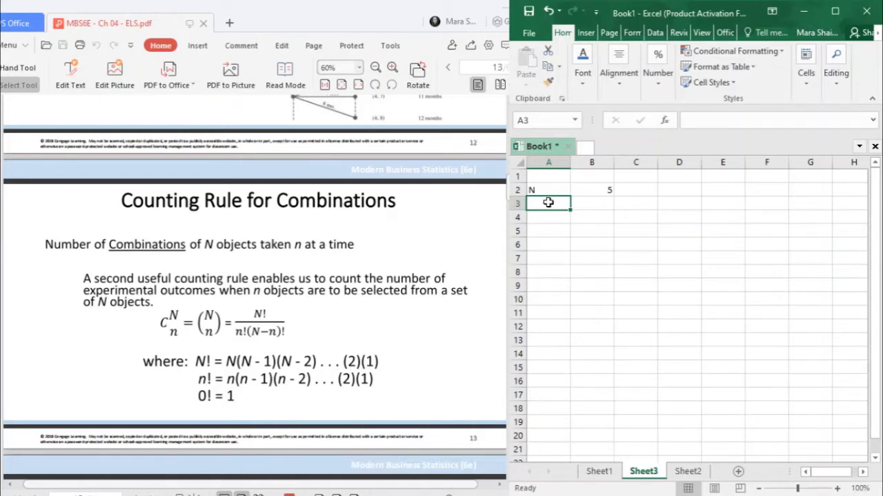
type("n")
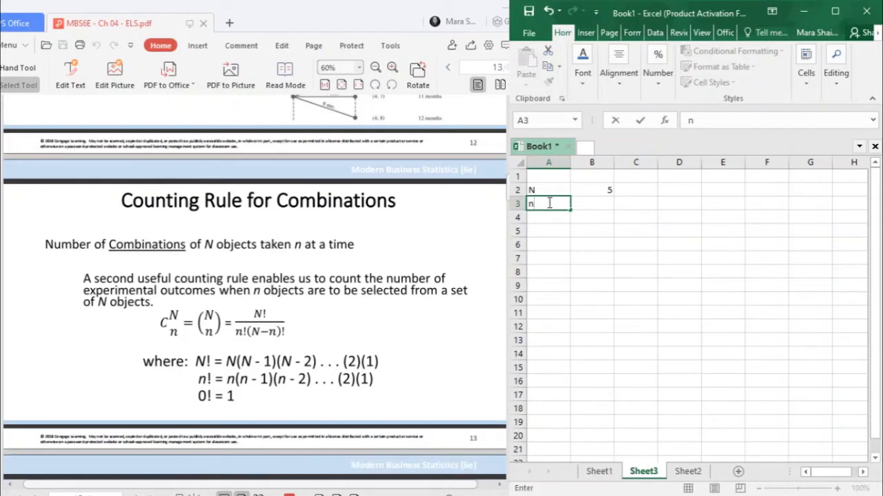
key("Tab")
type("2")
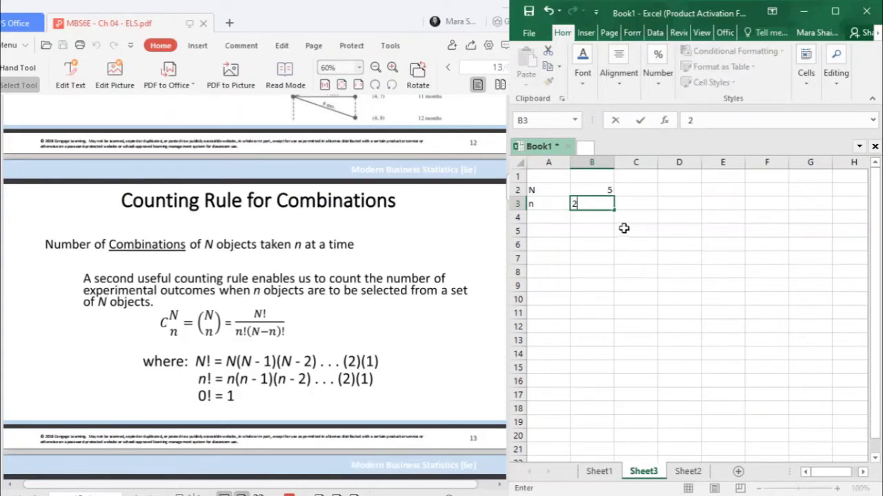
left_click_drag(624, 244, 584, 253)
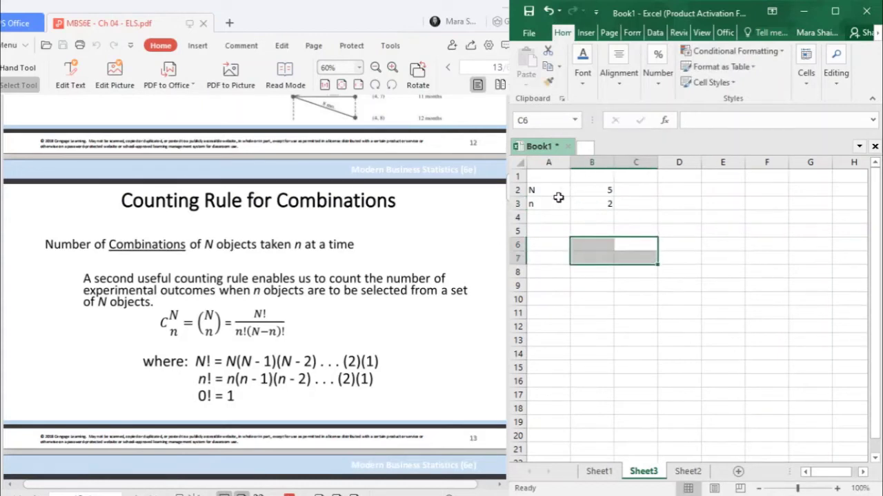
left_click_drag(558, 165, 580, 171)
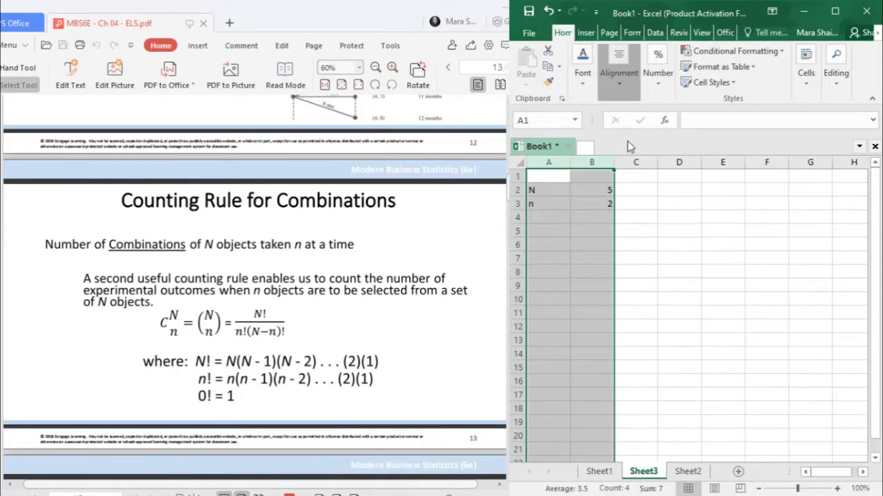
Centre-align columns A and B so N, n, 5 and 2 sit centred.
key("alt+h")
key("a")
key("c")
left_click(594, 190)
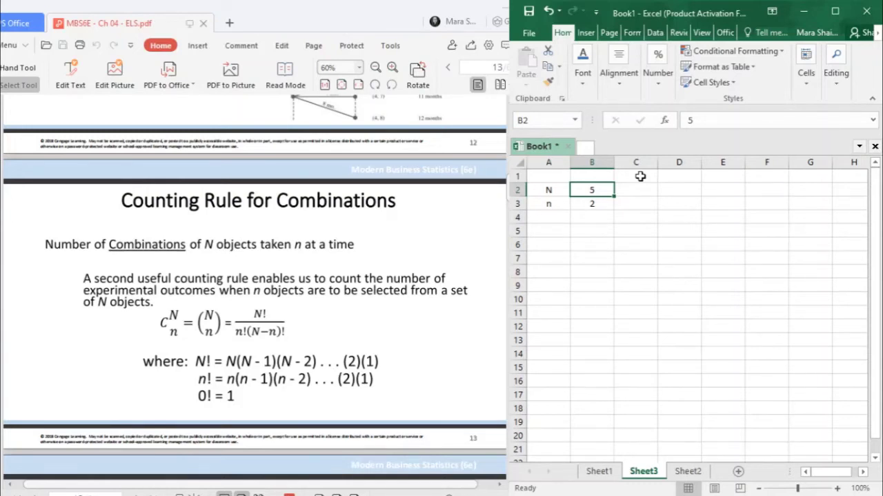
left_click(588, 204)
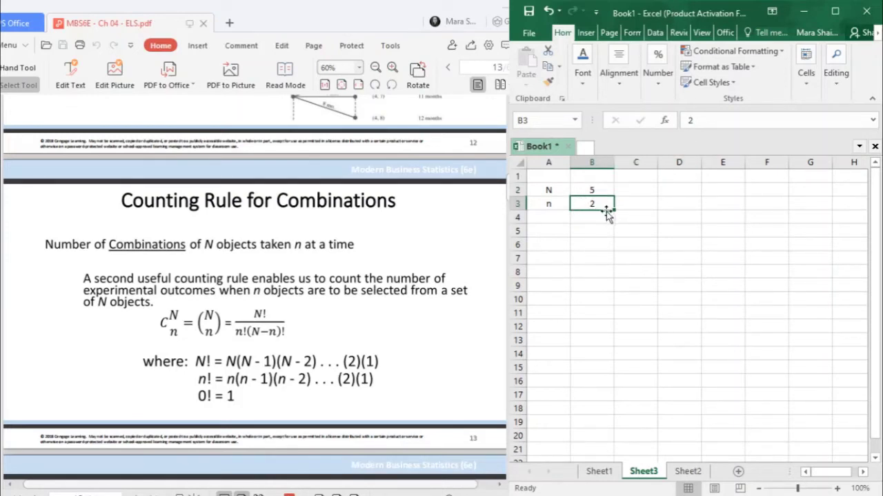
left_click(604, 189)
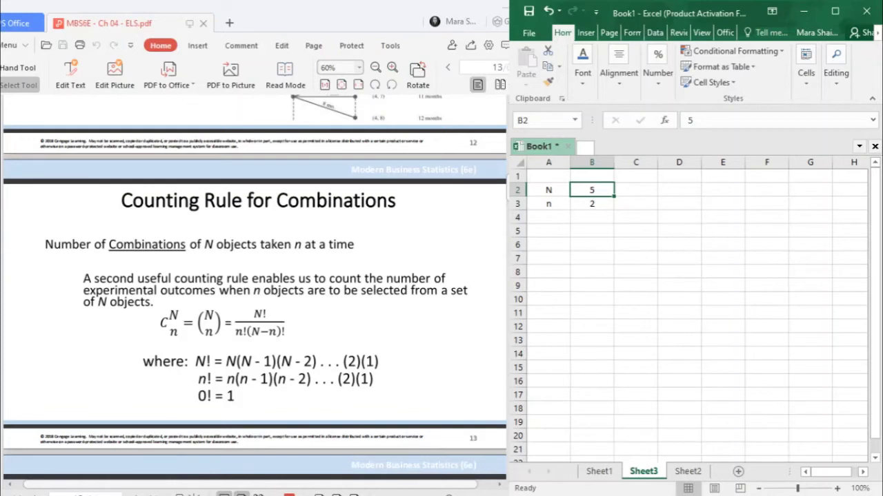
Type the label 'combination:' in cell A5.
left_click(551, 231)
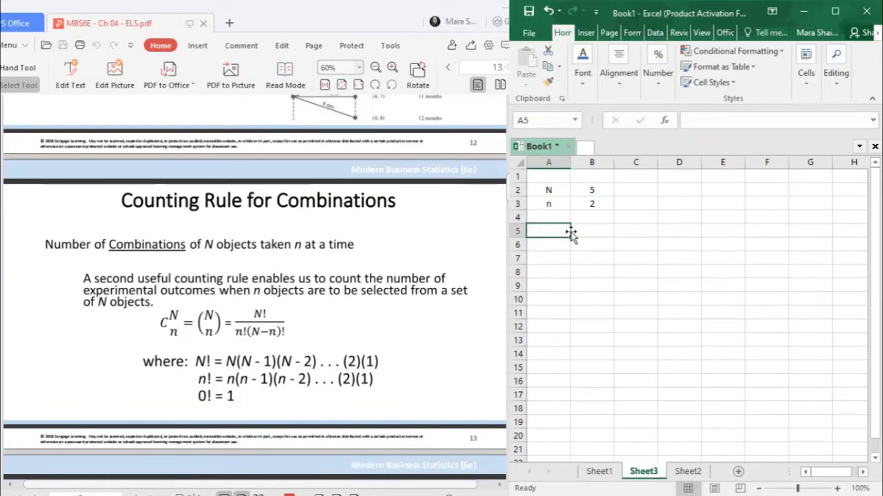
type("combinat")
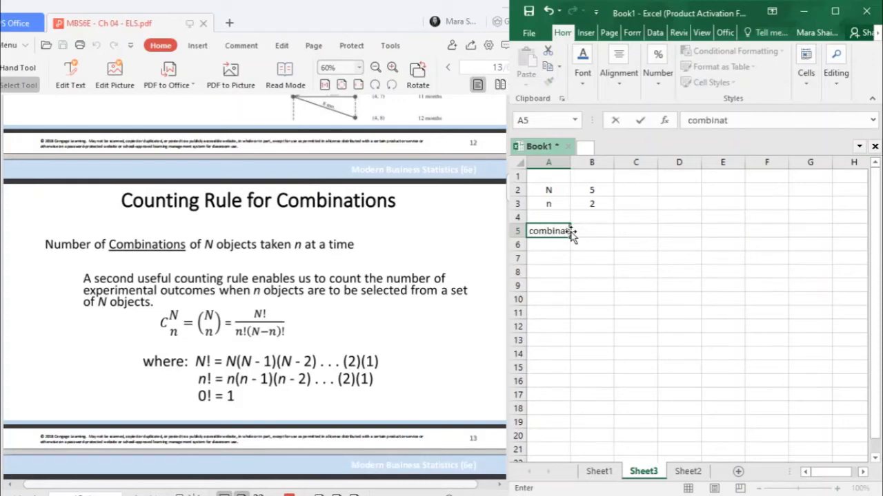
type("ion:")
key("ctrl+Return")
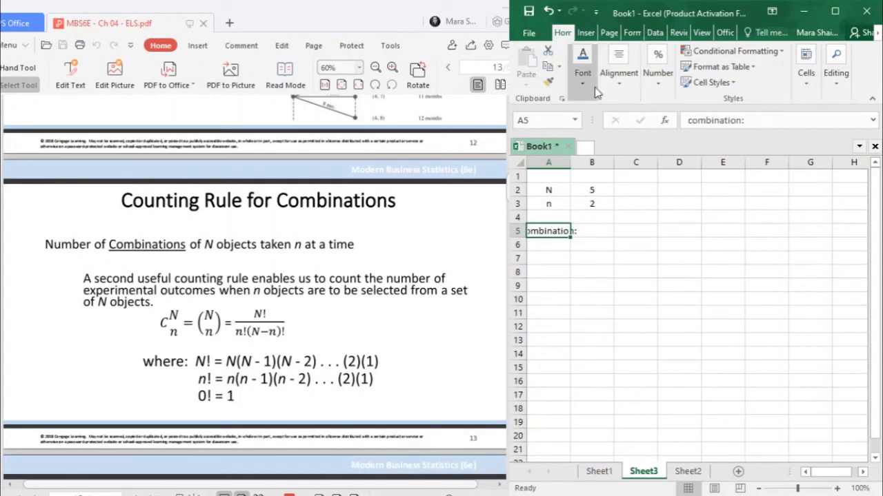
Enter =FACT(B2) in B6 to compute N factorial, giving 120.
left_click(588, 248)
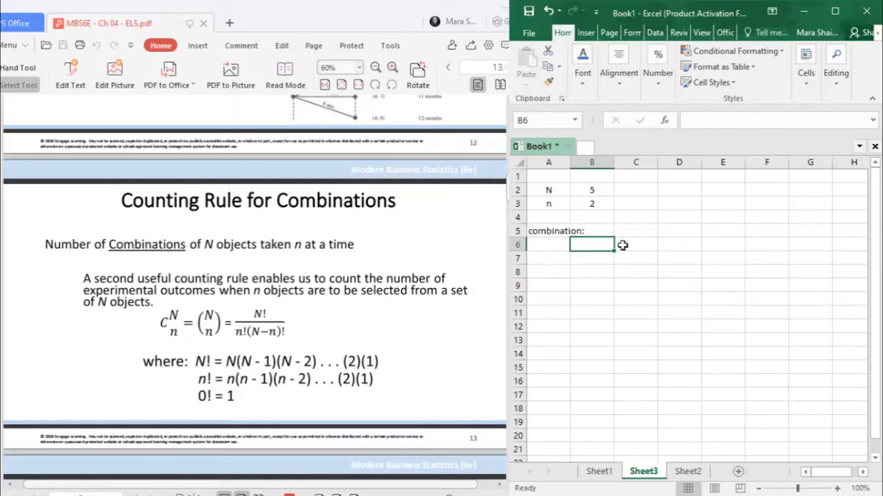
type("=fac")
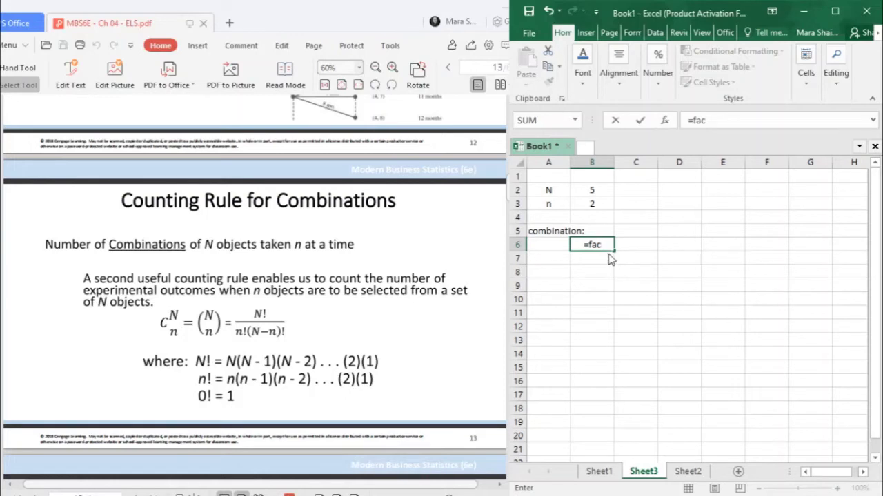
left_click(607, 245)
type("t")
type("(")
left_click(600, 191)
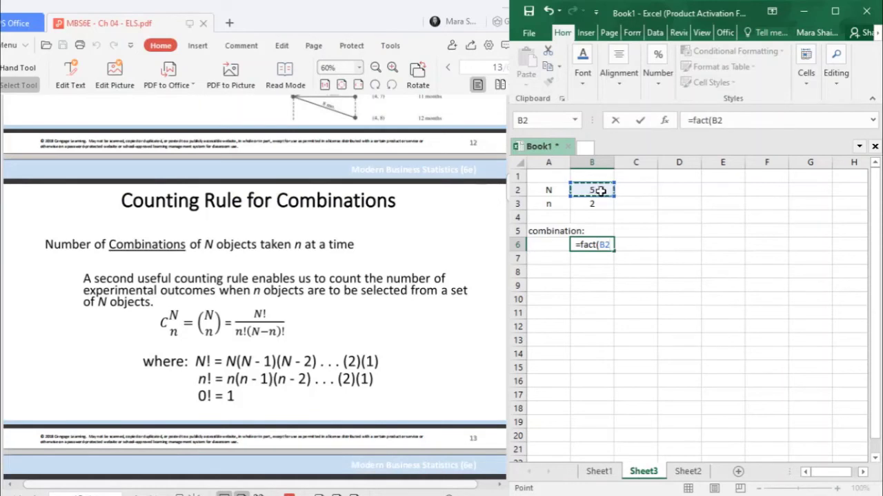
type(")")
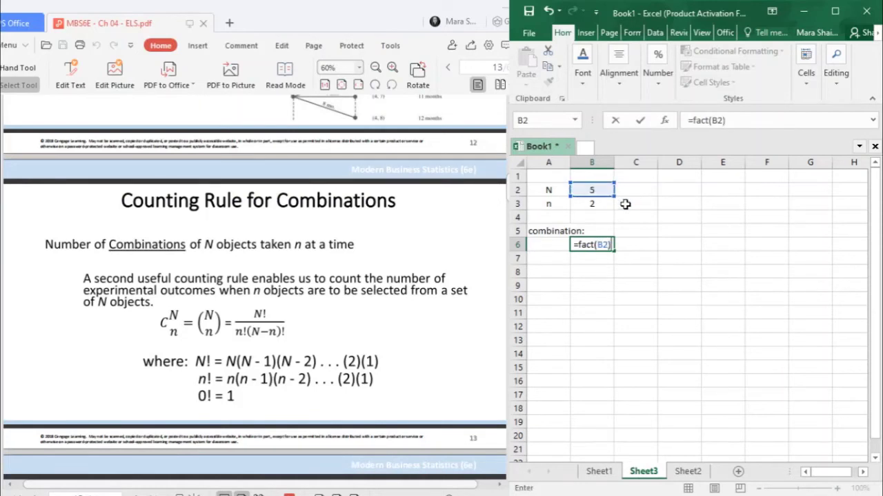
key("Return")
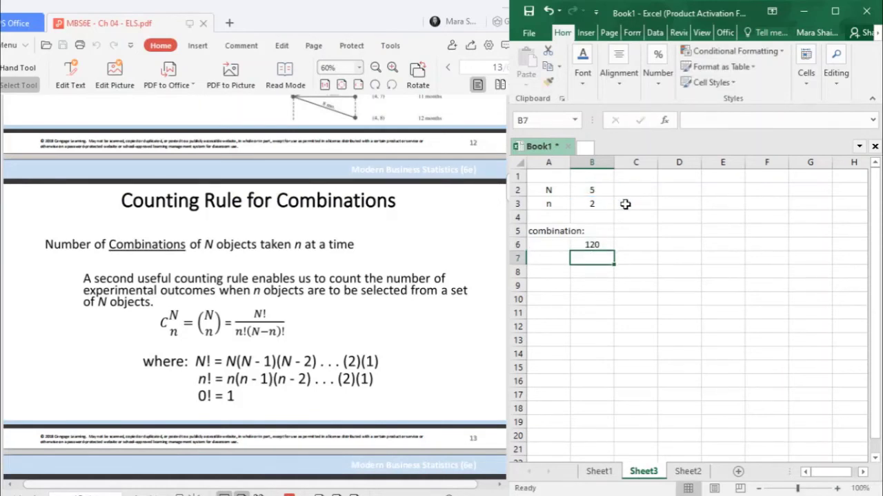
Label A6 'numerator' and widen column A so the labels fit.
left_click(545, 246)
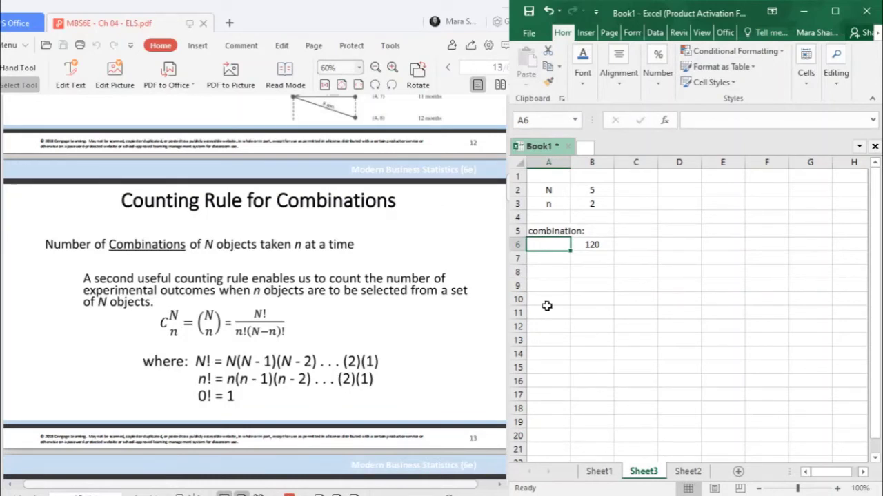
left_click(578, 259)
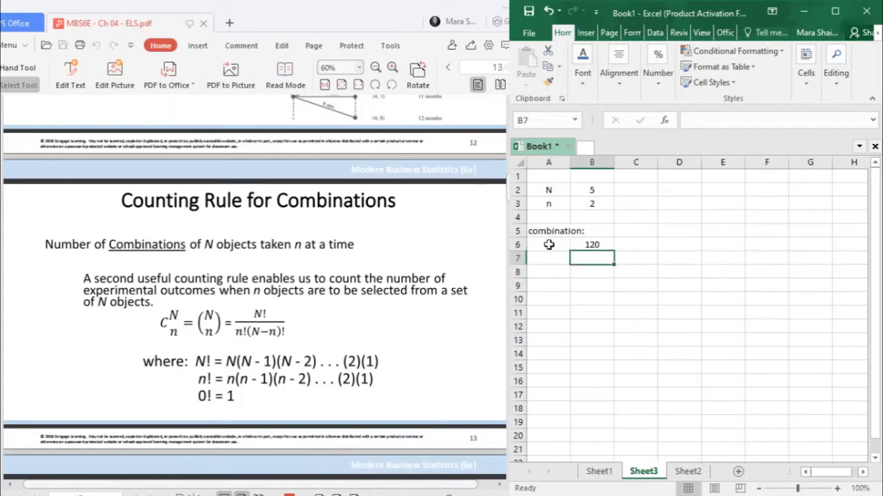
left_click(549, 245)
type("num")
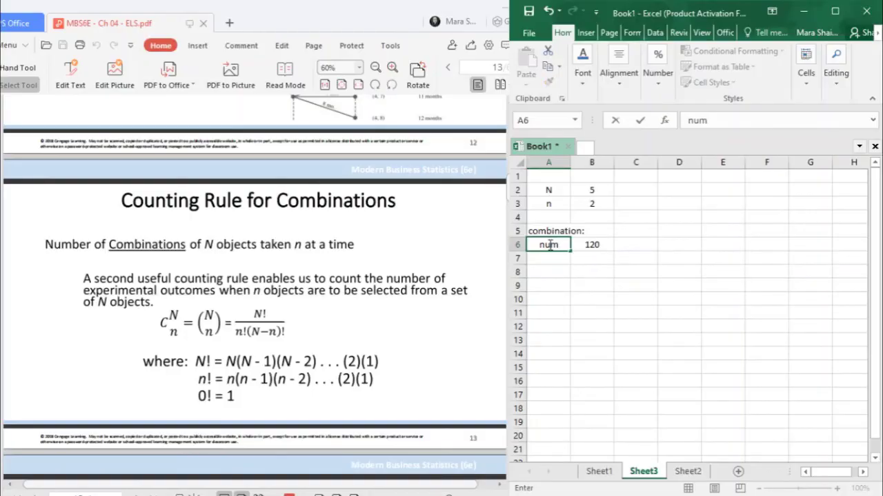
type("erator")
key("Return")
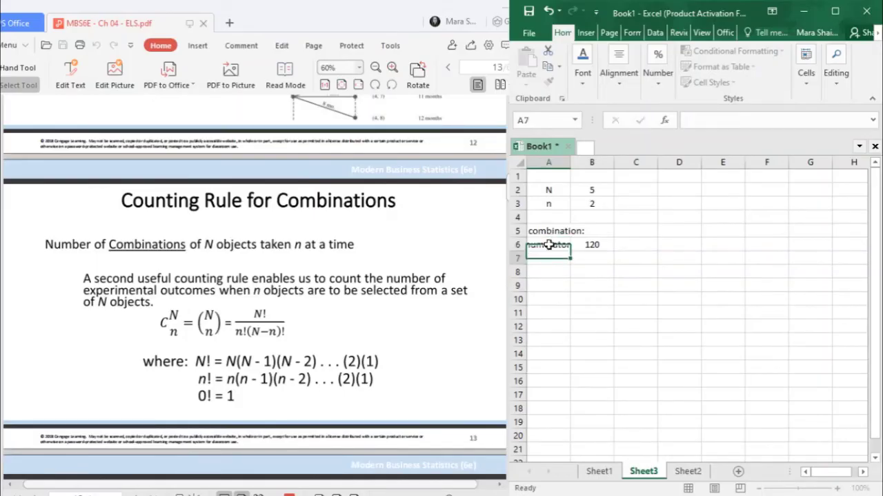
left_click_drag(571, 159, 585, 159)
Label A7 'denomitor:' and begin a =fact( formula in B7.
type("denomiv")
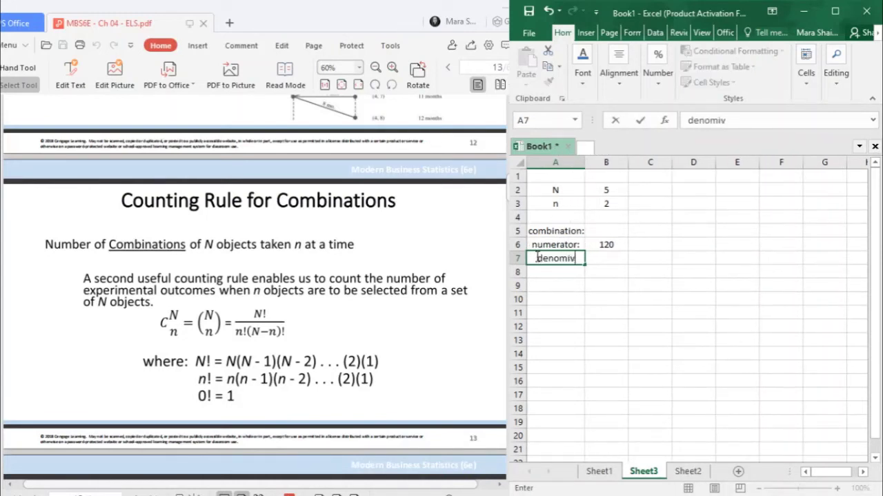
key("BackSpace")
type("tor:")
left_click(604, 245)
left_click(604, 261)
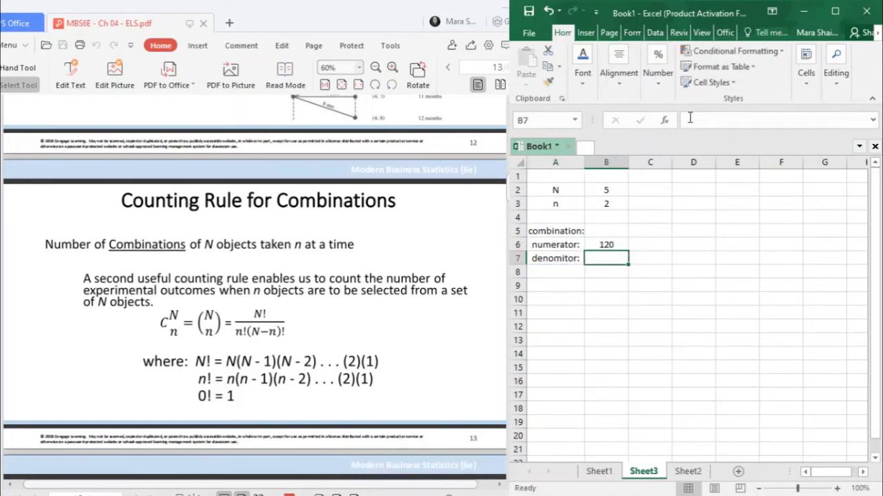
type("=")
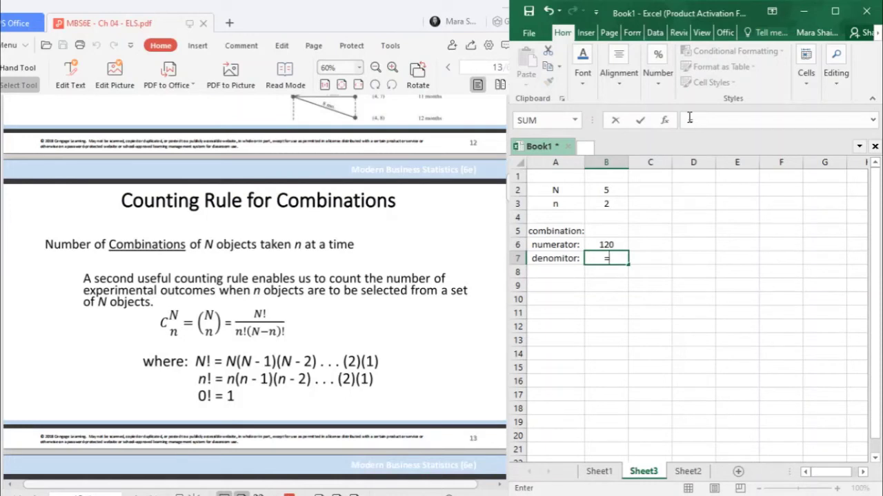
type("fact(")
Complete B7 as =(FACT(B3))*(FACT(B2-B3)), giving a denominator of 12.
left_click(614, 203)
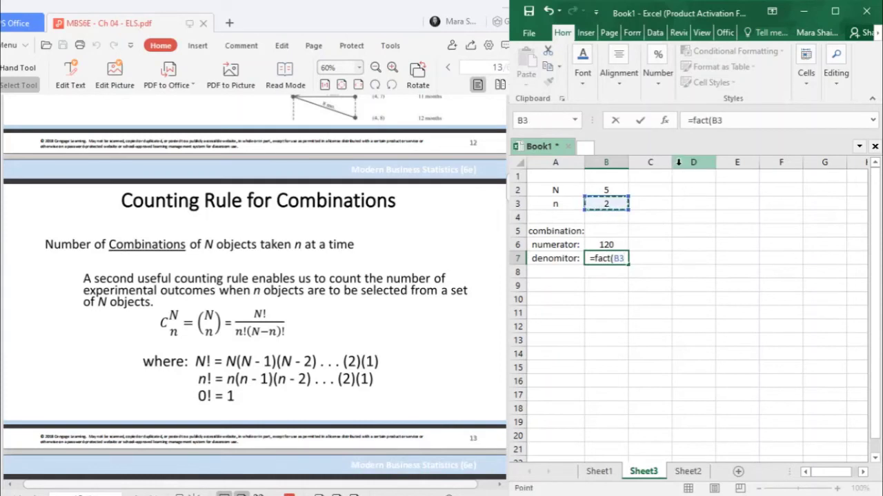
type(")")
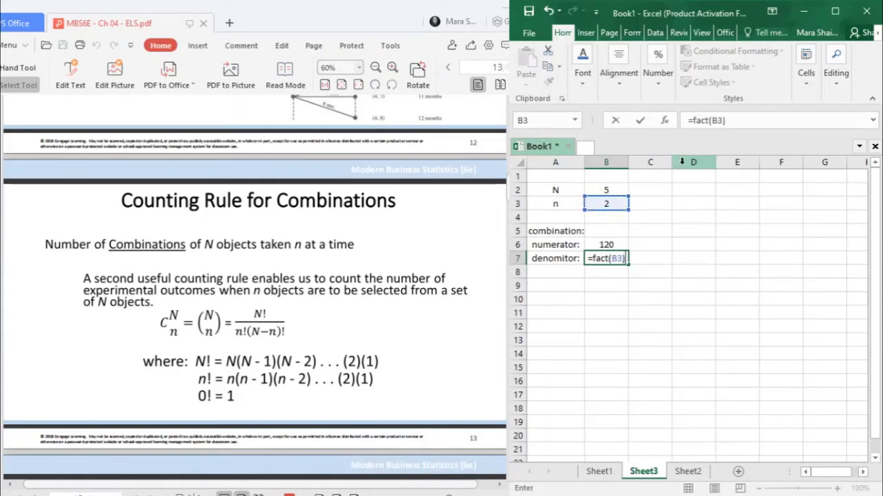
type(")")
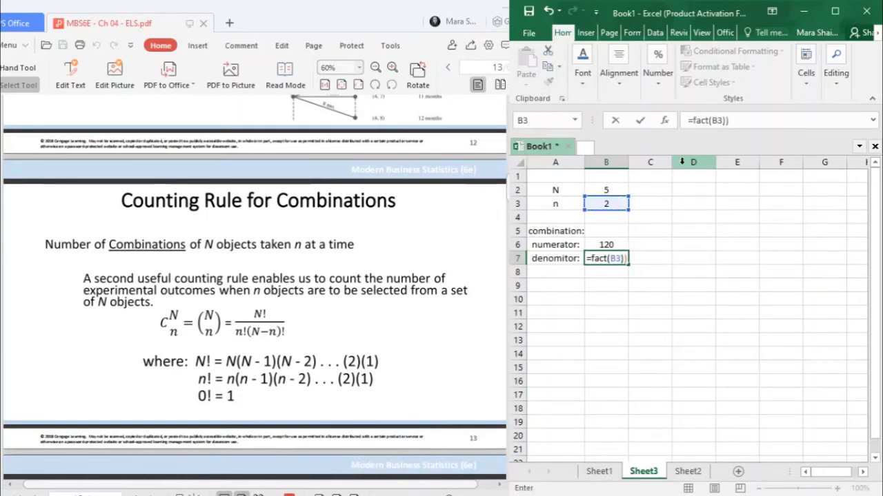
left_click(692, 120)
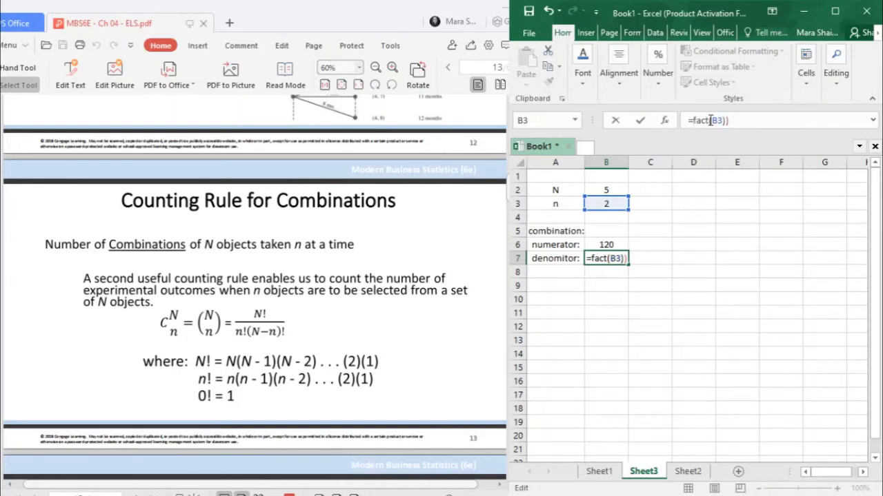
type("(")
left_click(736, 120)
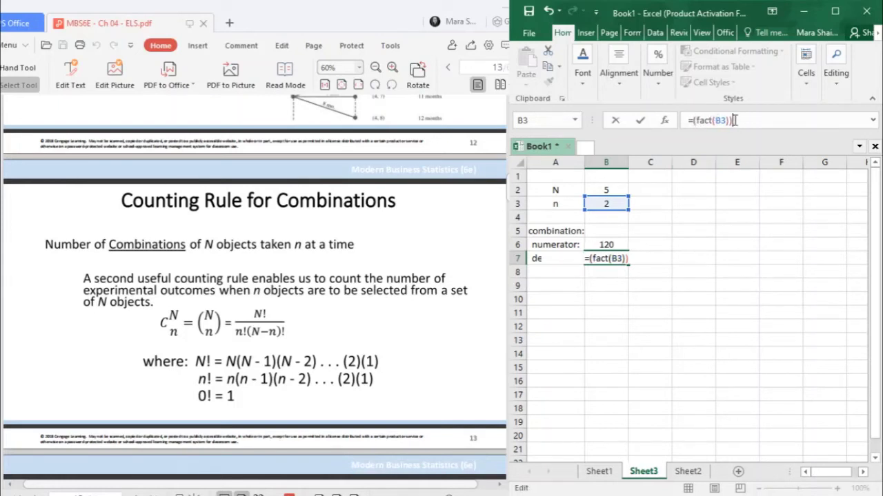
type("(fac")
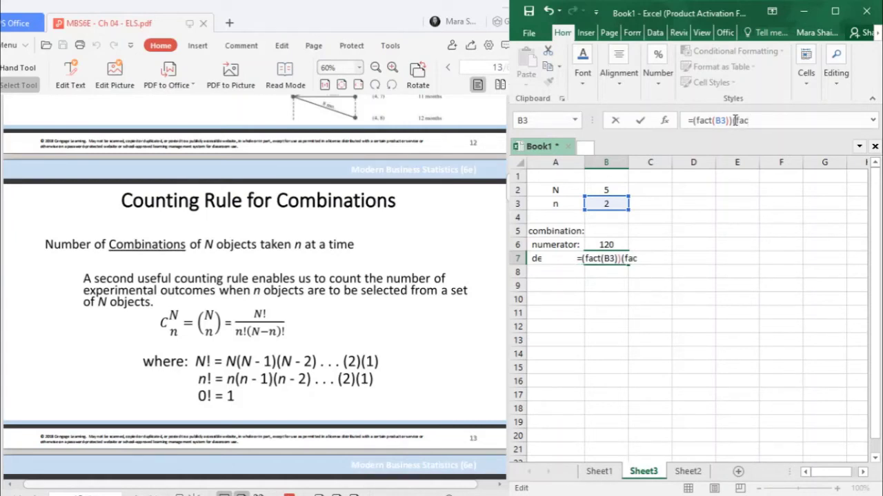
type("t")
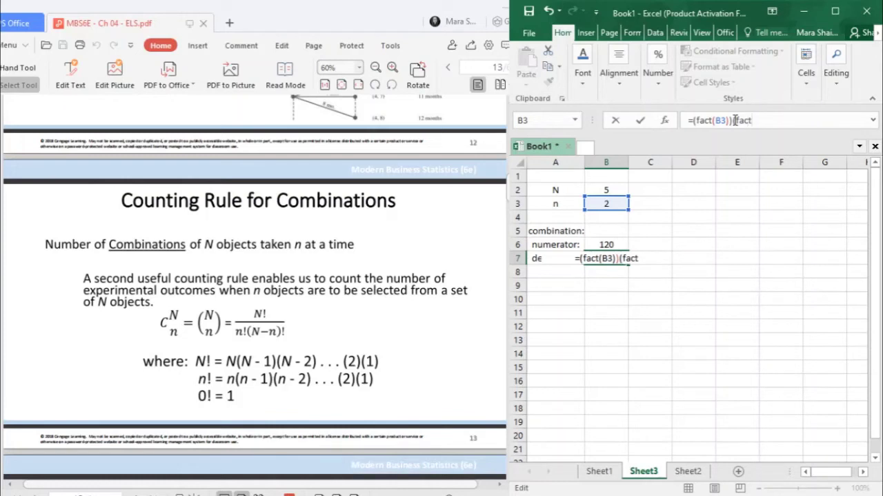
type("(")
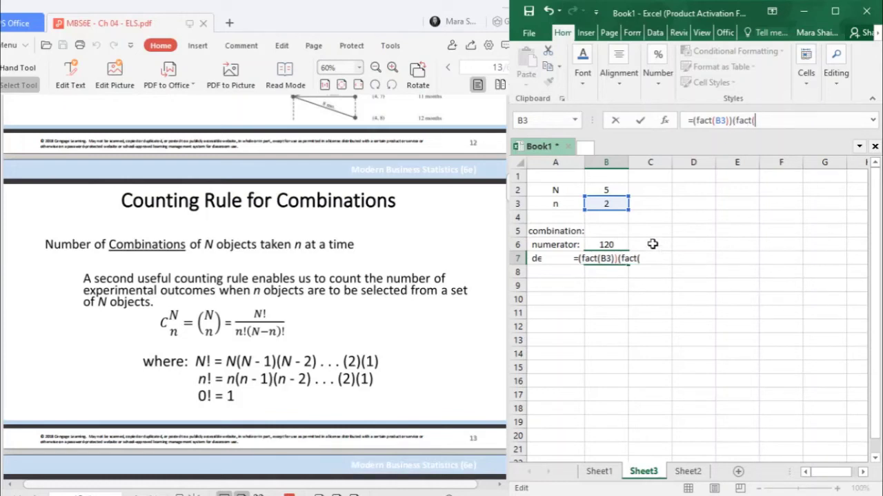
left_click(609, 188)
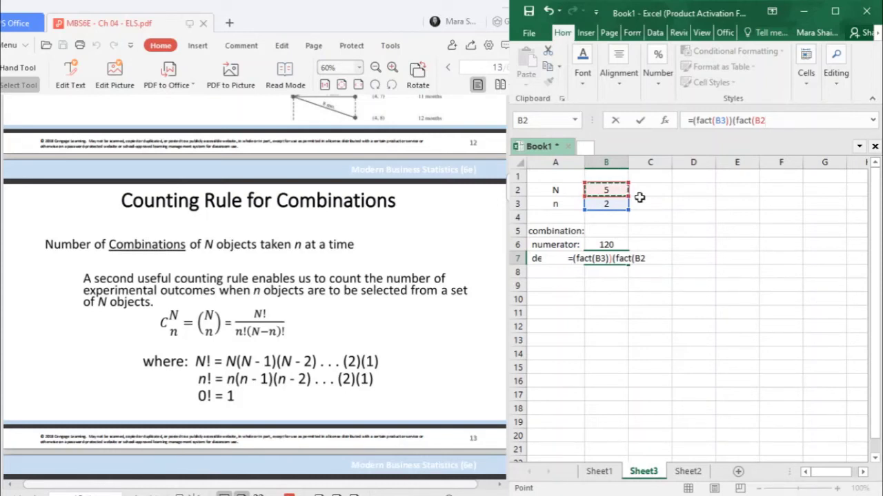
type("-")
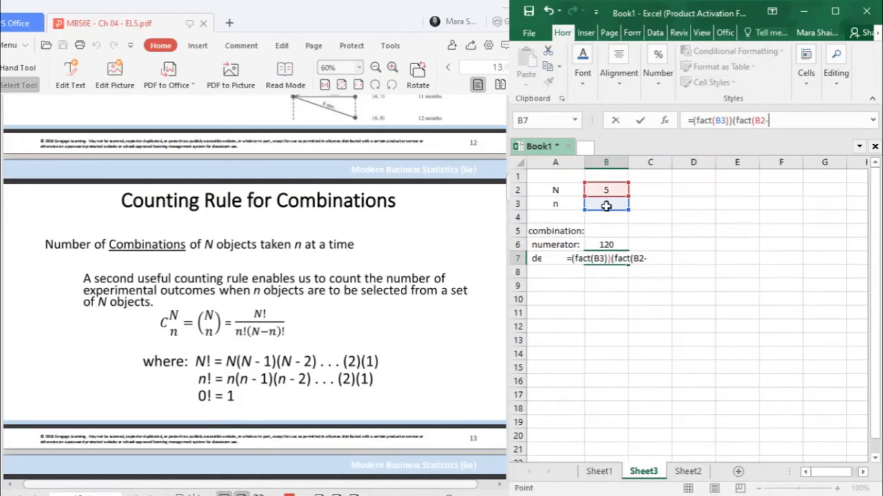
left_click(607, 207)
type("))")
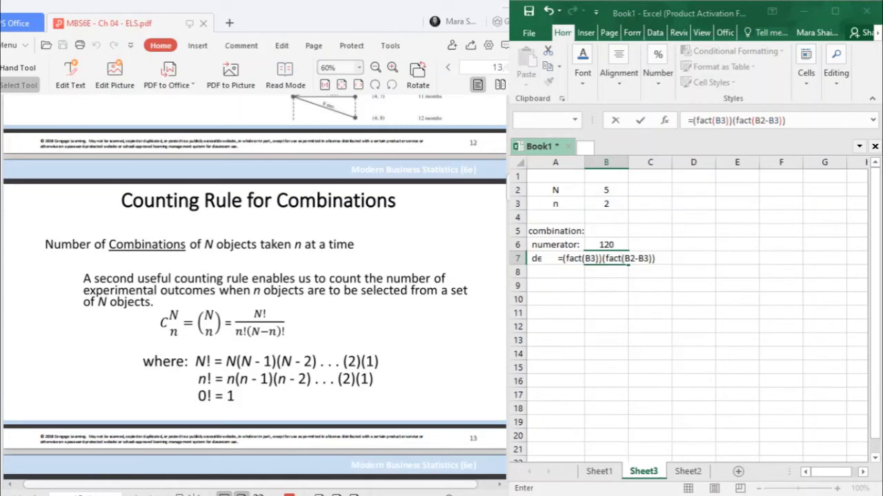
key("Return")
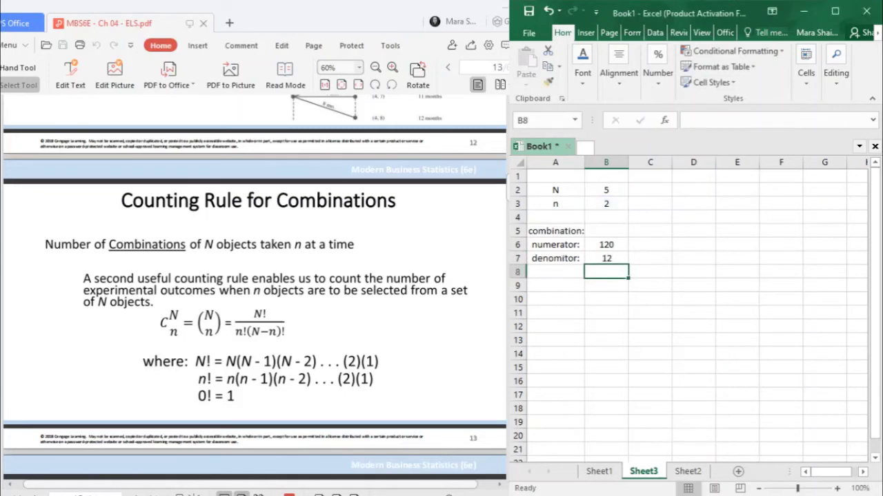
left_click(610, 256)
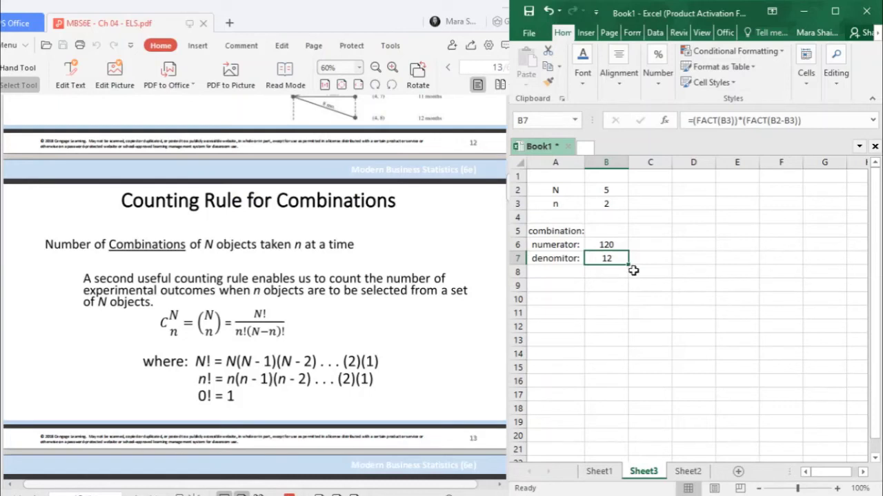
left_click(609, 229)
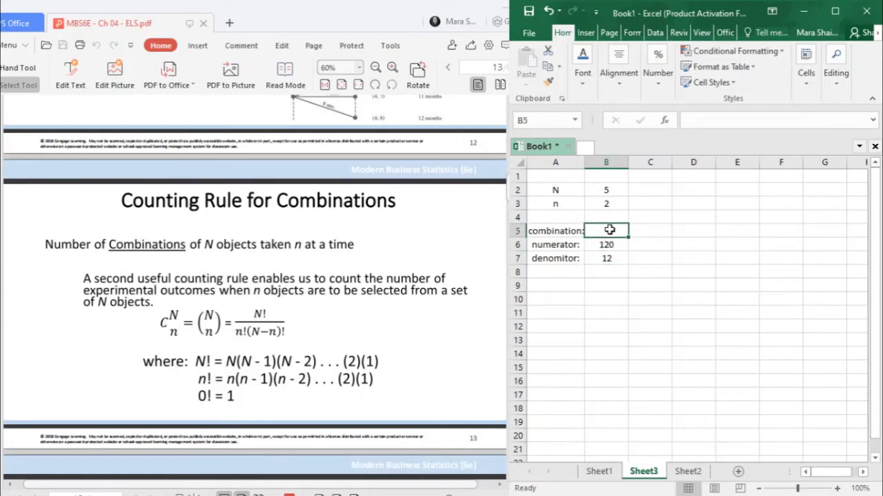
type("=")
left_click(609, 245)
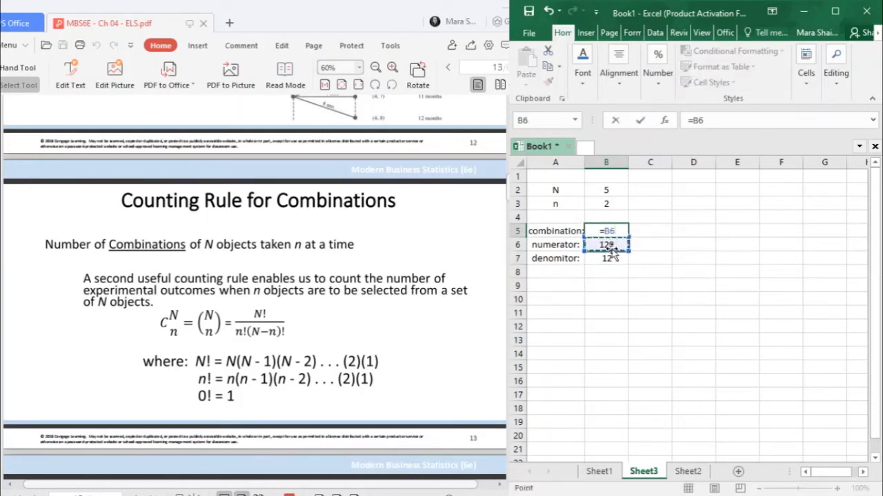
type("/")
left_click(609, 258)
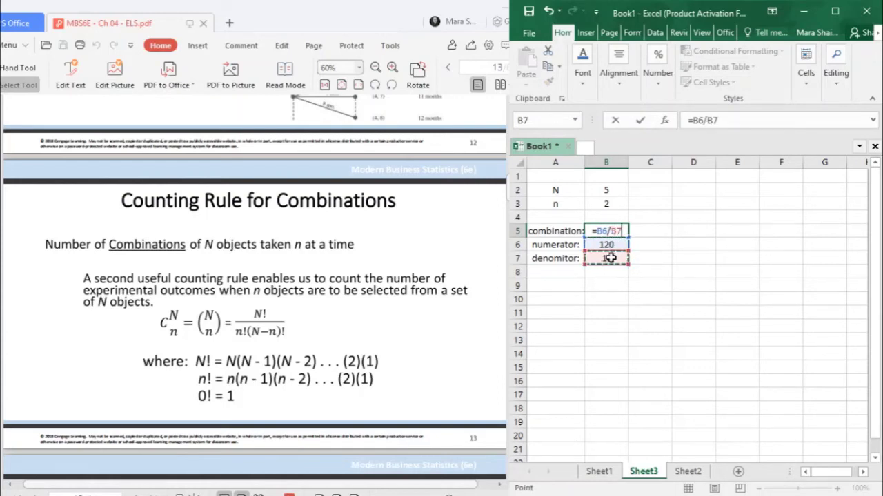
key("Return")
left_click(605, 298)
left_click(612, 231)
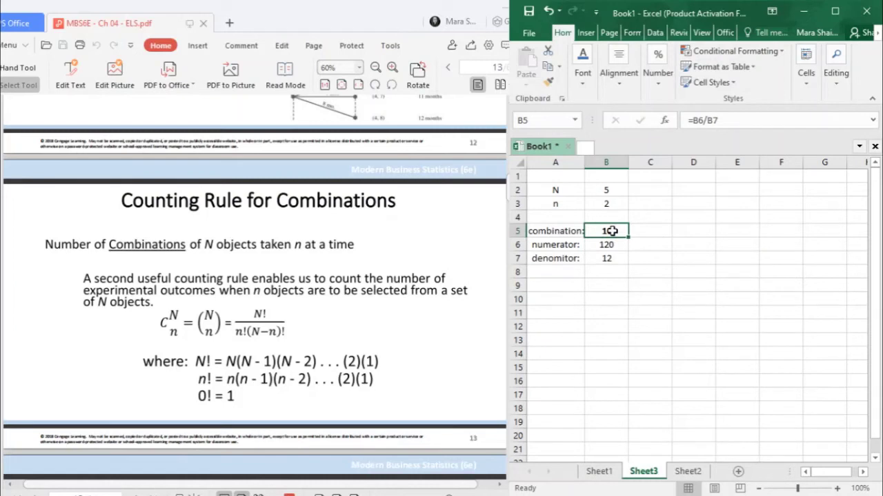
left_click(603, 287)
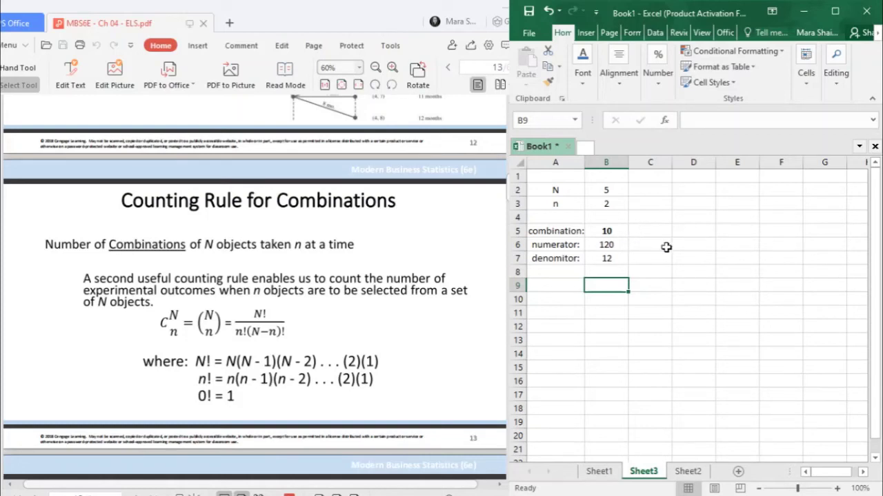
left_click(555, 311)
left_click(555, 286)
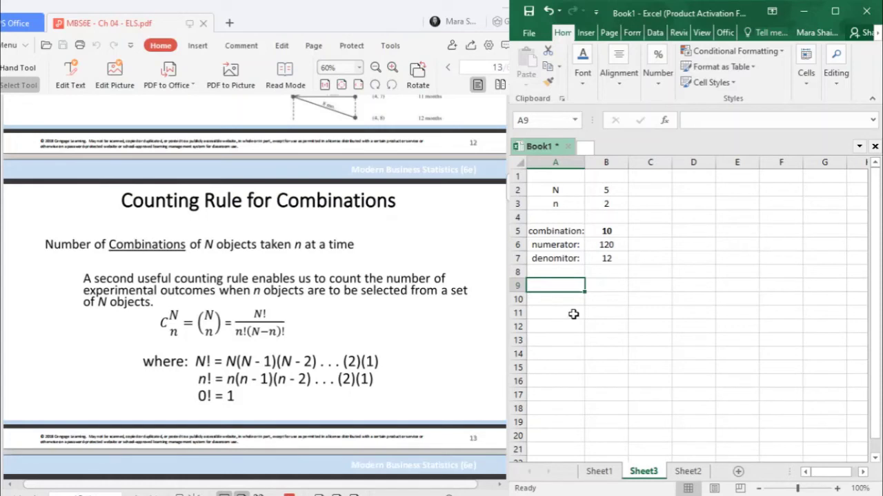
left_click(655, 186)
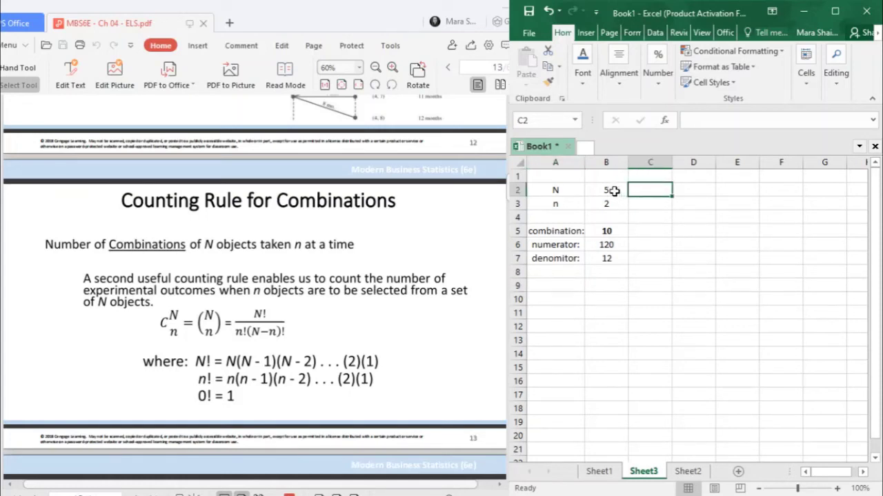
Enter the object set (A,B,C,D,E) in cell A1.
left_click(554, 178)
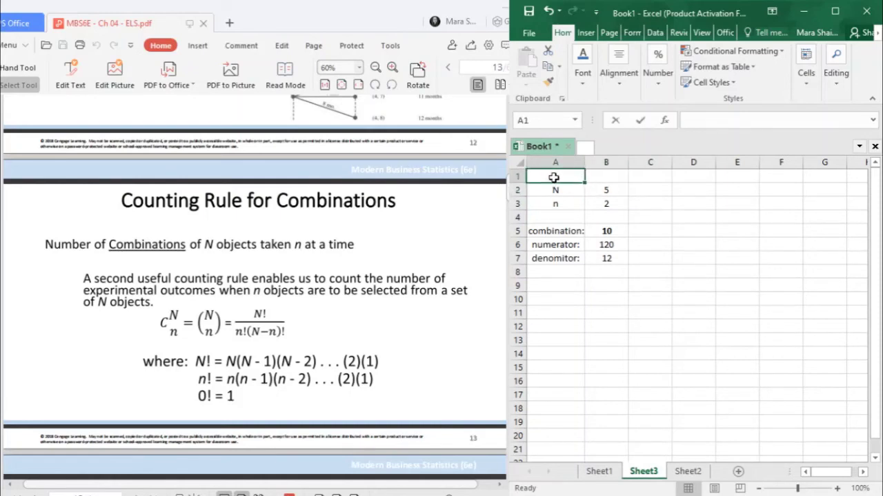
type("(")
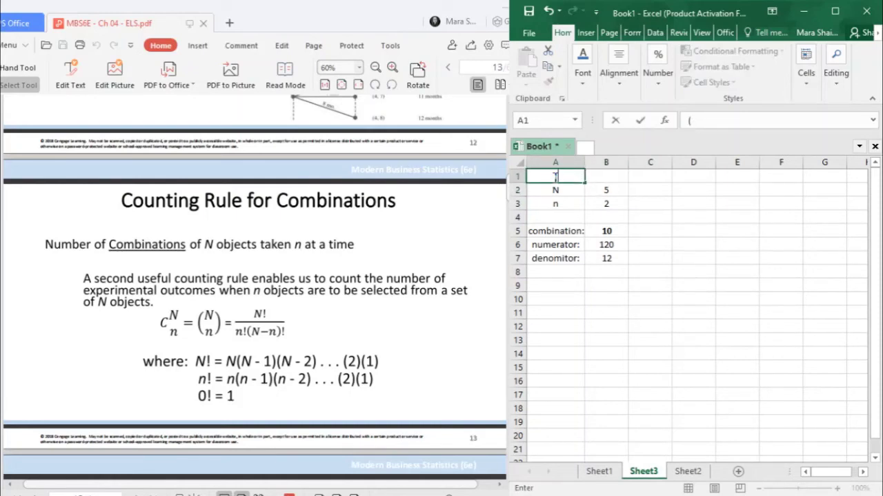
type("aAB")
key("BackSpace")
type(",B,C,D,")
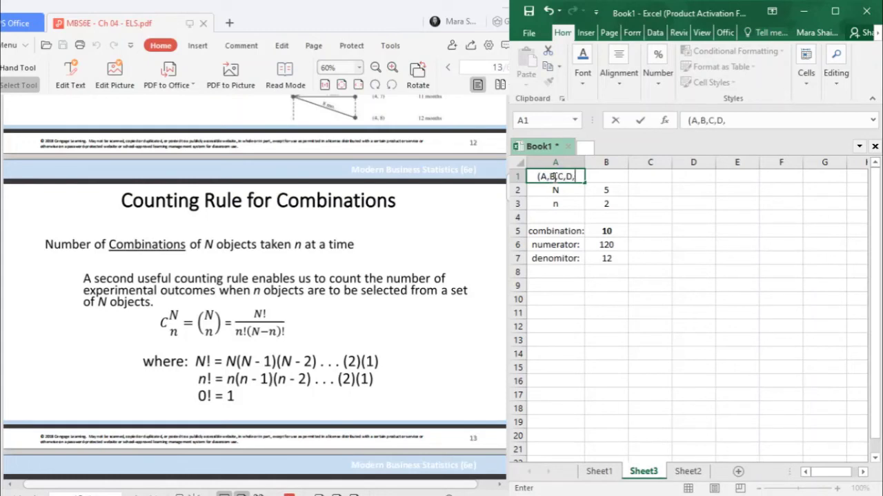
type("E)")
key("Return")
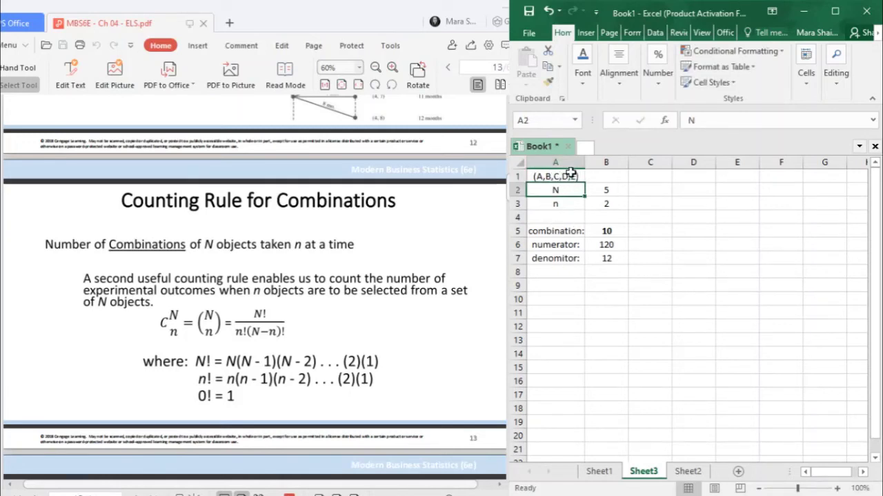
left_click(568, 176)
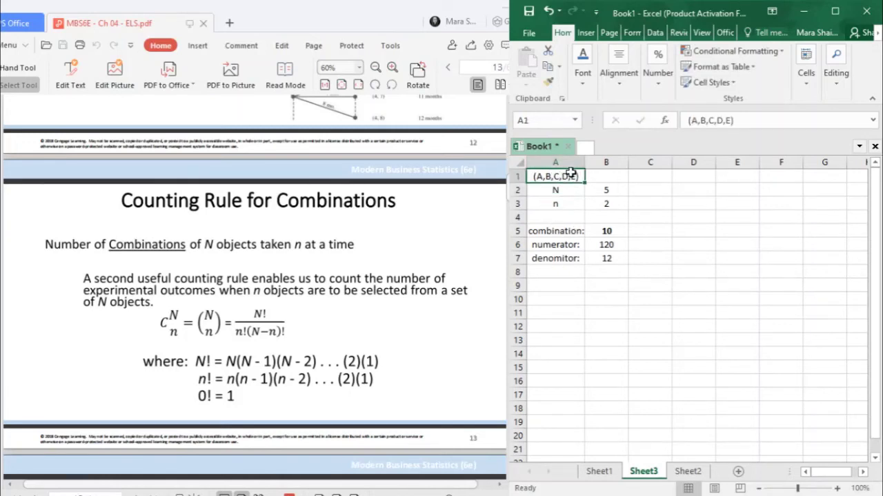
left_click(655, 178)
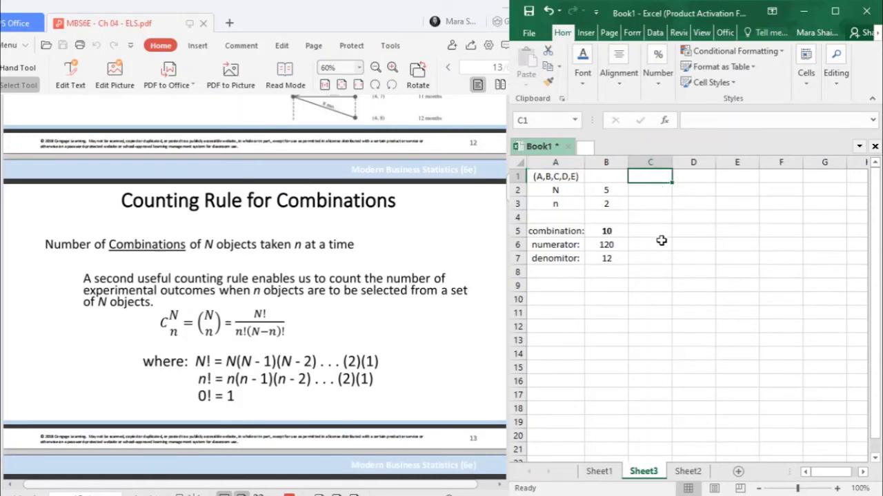
Enter A in A9 and the partner letters B, C, D, E in B9:B12.
left_click(564, 288)
type("A")
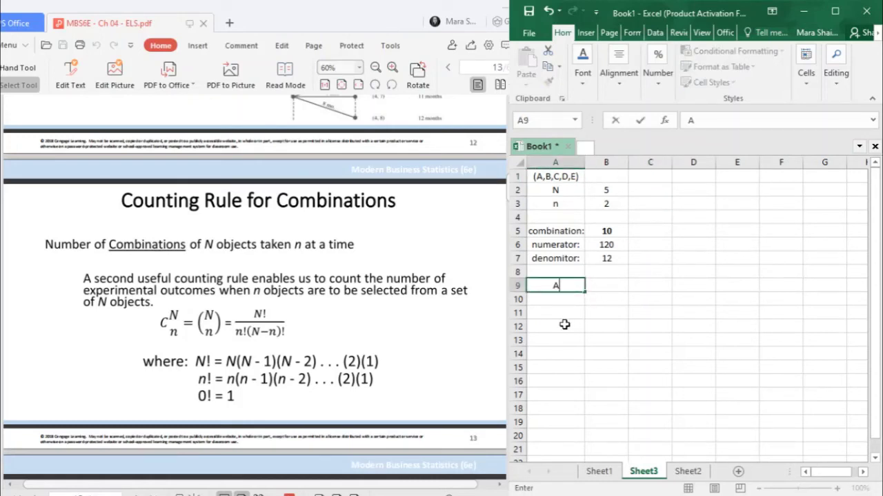
left_click(575, 315)
left_click(568, 299)
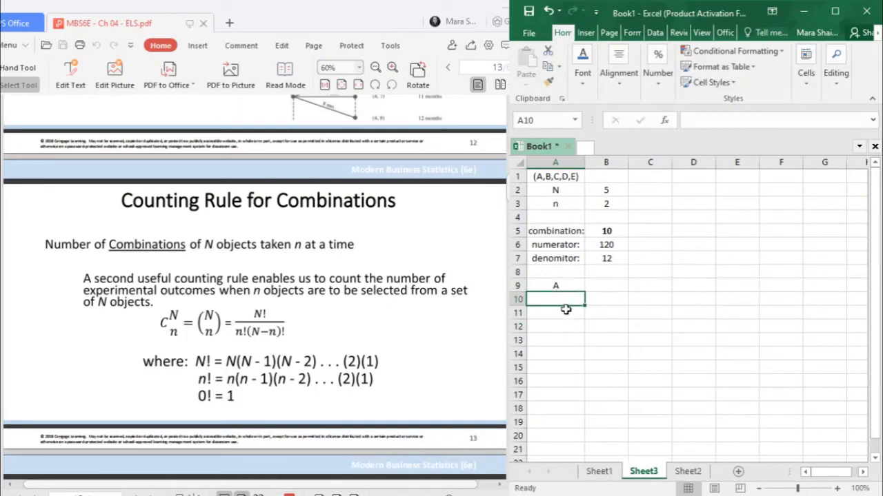
left_click(565, 310)
left_click(599, 281)
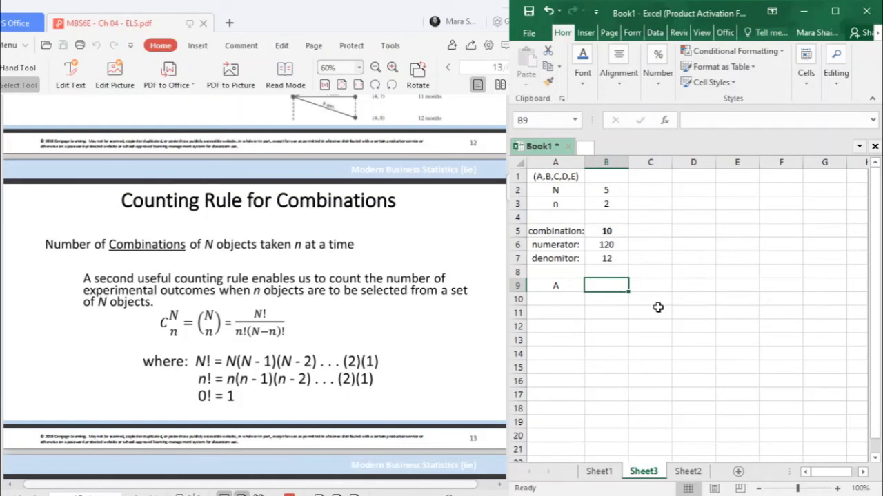
type("B")
key("Return")
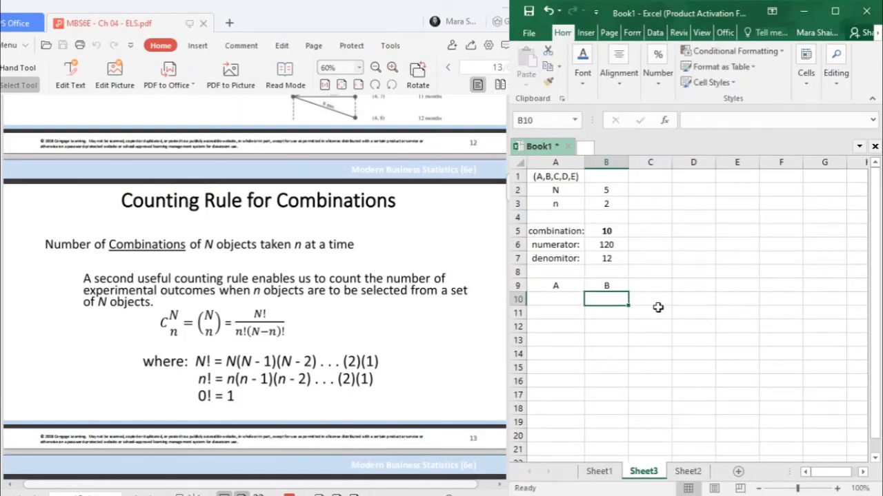
type("C")
key("Return")
type("D")
key("Return")
type("E")
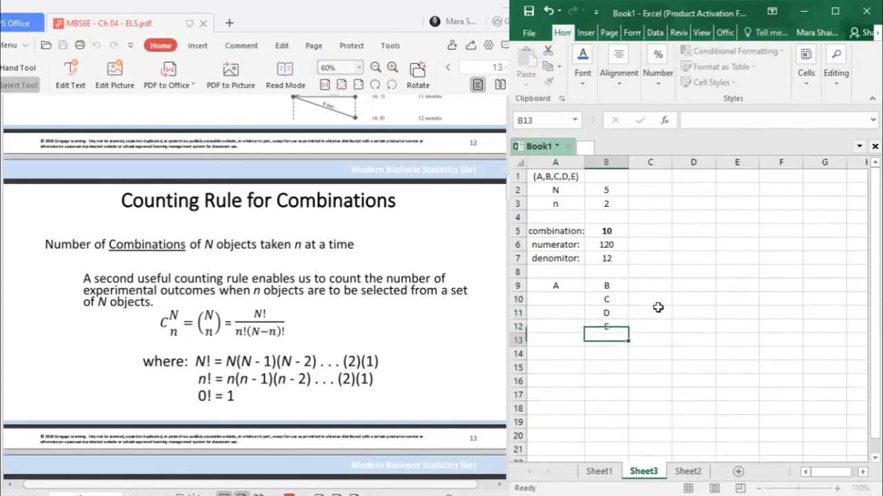
key("Return")
Enter the pair (A,B) in C9 and centre-align column C.
left_click(658, 287)
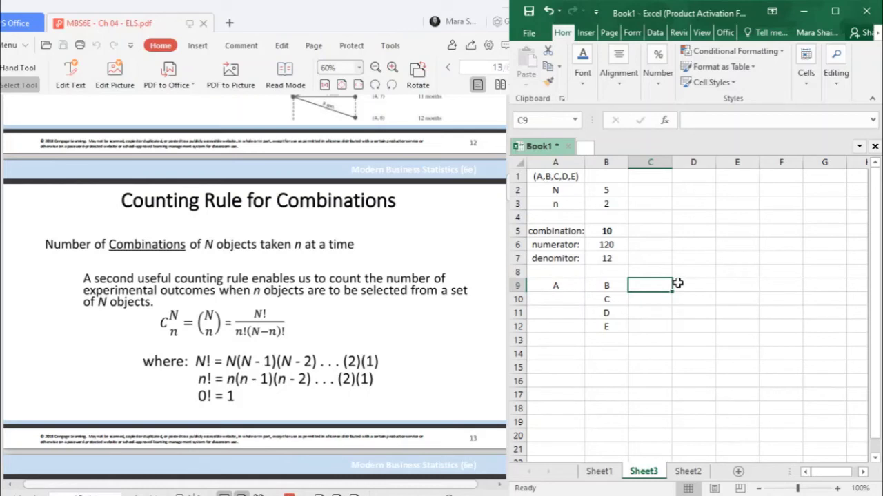
type("A")
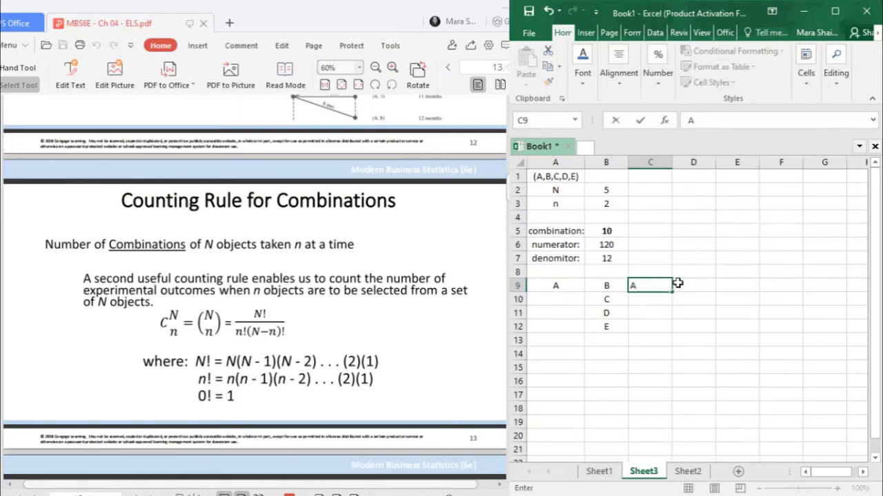
type(".B")
key("Return")
left_click(676, 282)
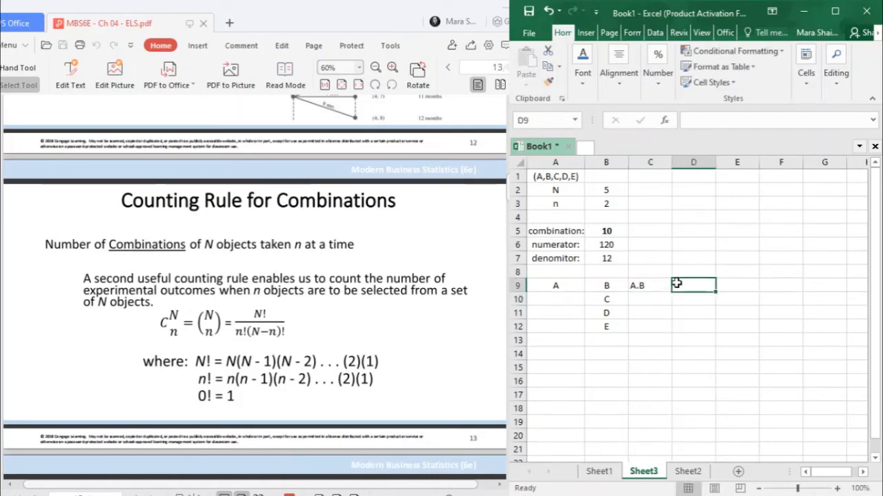
left_click(665, 285)
double_click(664, 285)
key("BackSpace")
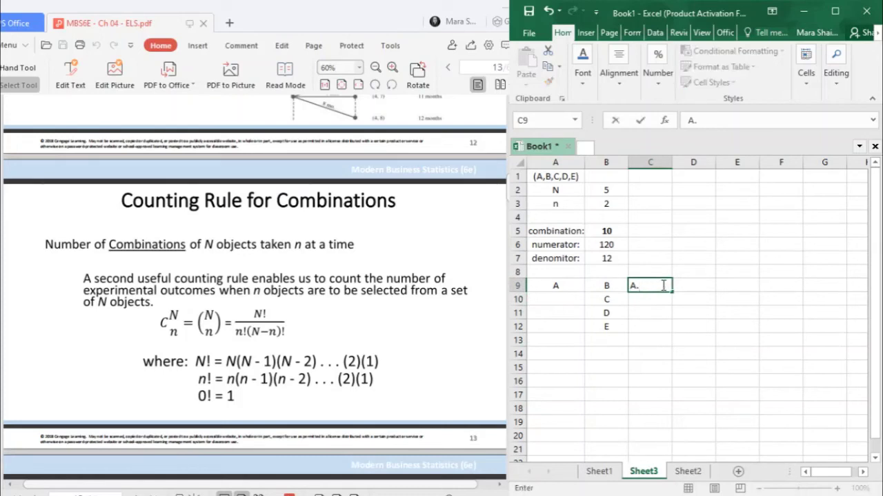
type("B")
key("Return")
left_click(663, 285)
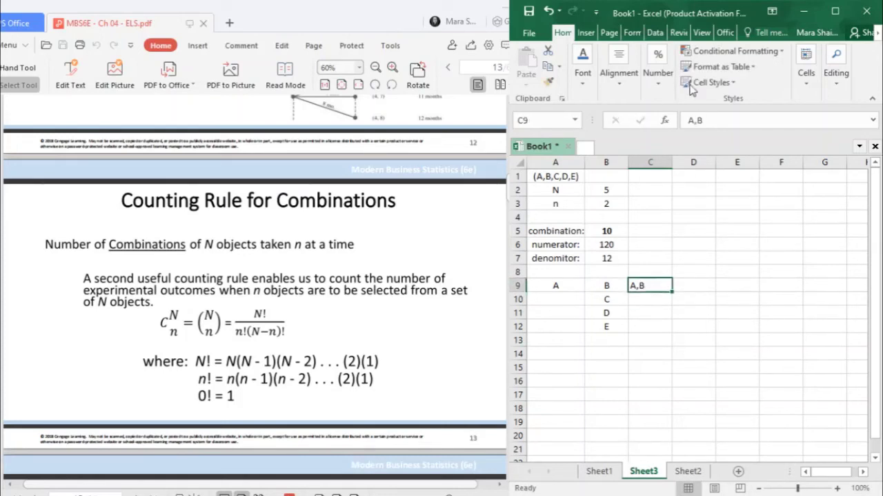
left_click(690, 124)
type("(")
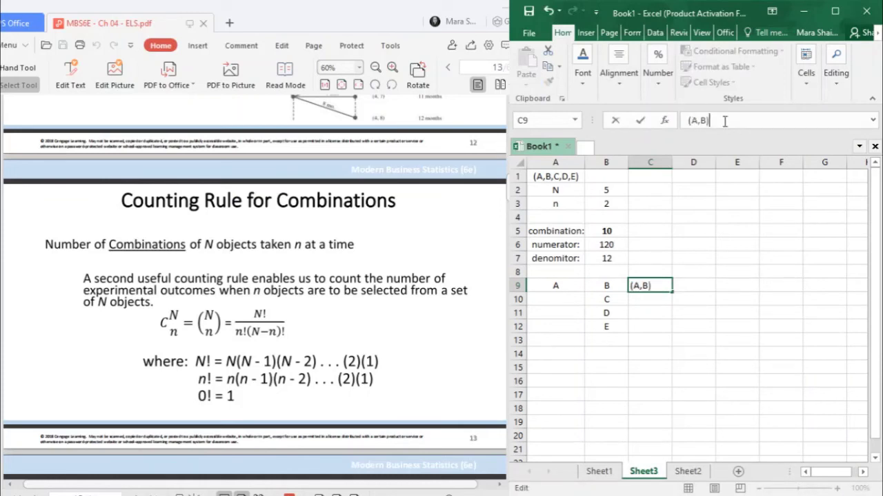
key("Return")
left_click(643, 285)
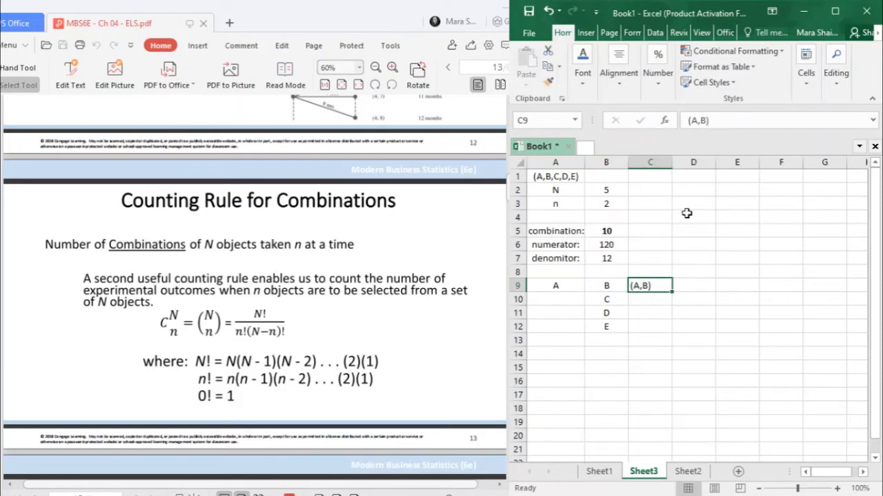
left_click(625, 146)
left_click(648, 161)
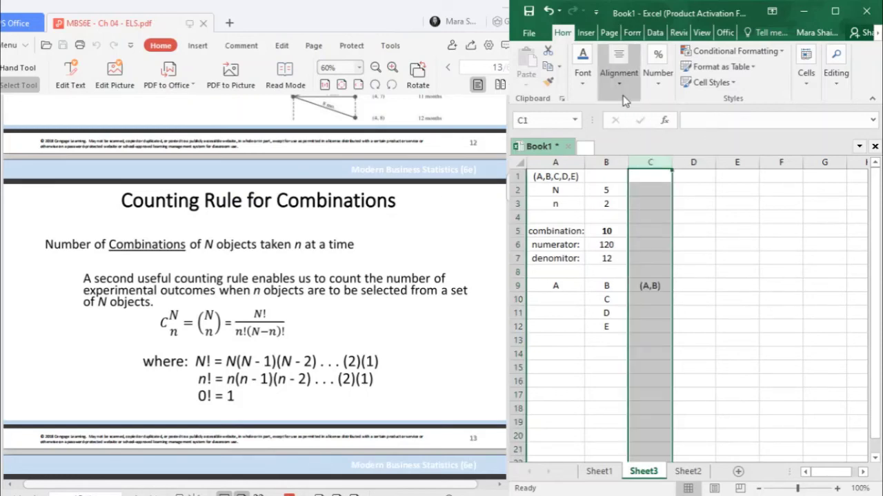
List the pairs (A,C), (A,D) and (A,E) in C10:C12.
left_click(656, 301)
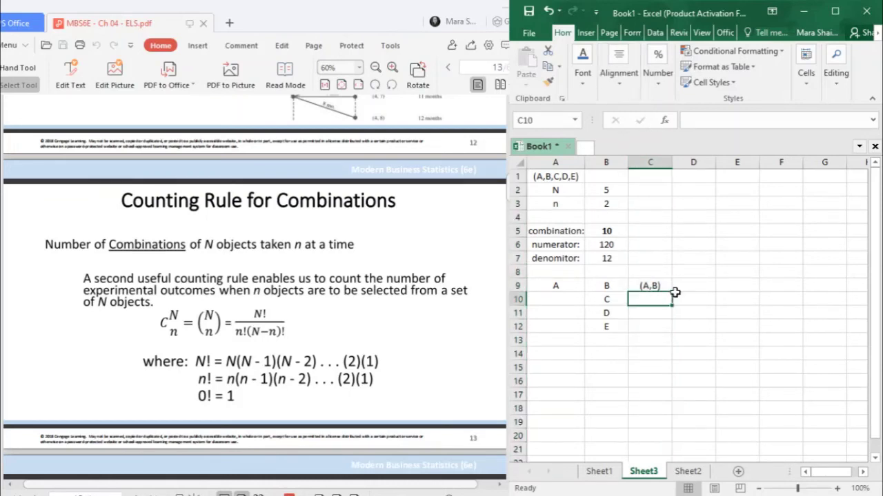
type(")A")
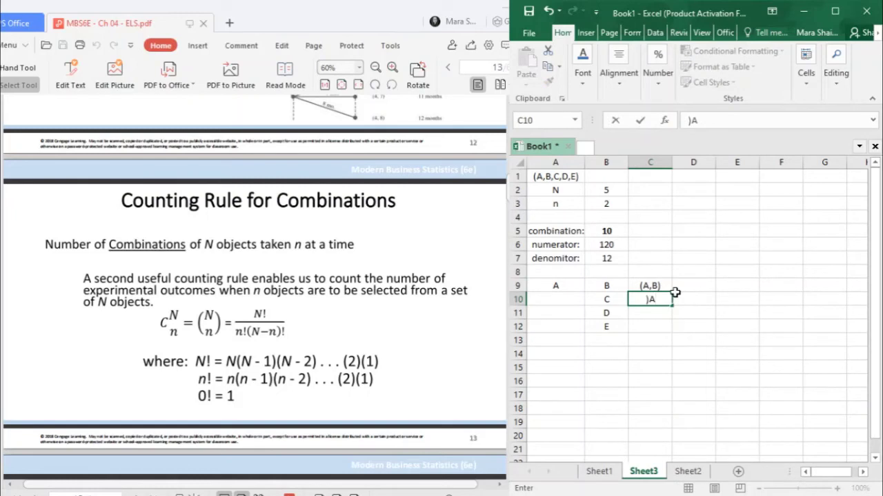
key("BackSpace")
key("BackSpace")
type("(a,b)")
key("BackSpace")
key("BackSpace")
key("BackSpace")
type(",c")
key("BackSpace")
key("BackSpace")
key("BackSpace")
type("(A,C)")
key("Return")
type("(A")
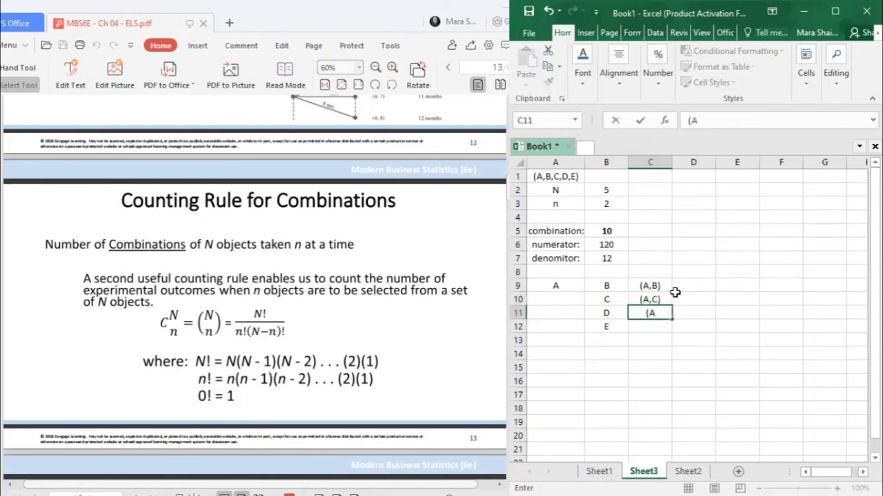
type(",D)")
key("Return")
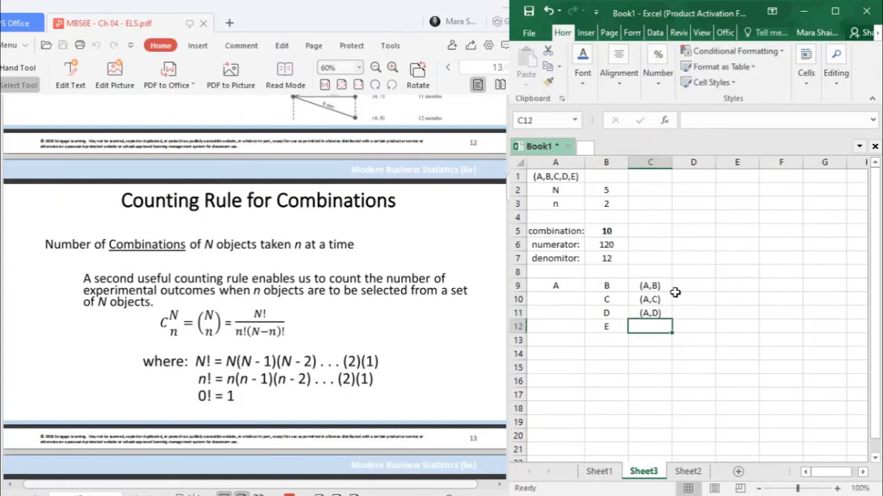
type("(A,E")
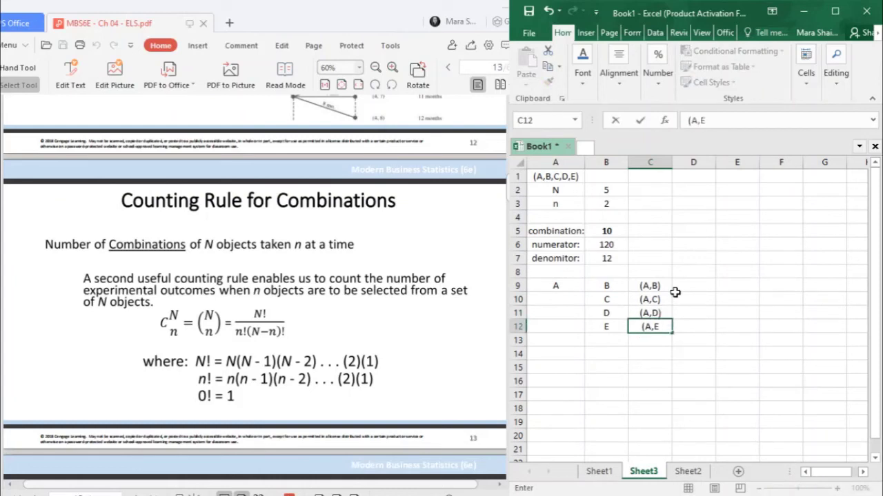
type(")")
key("Return")
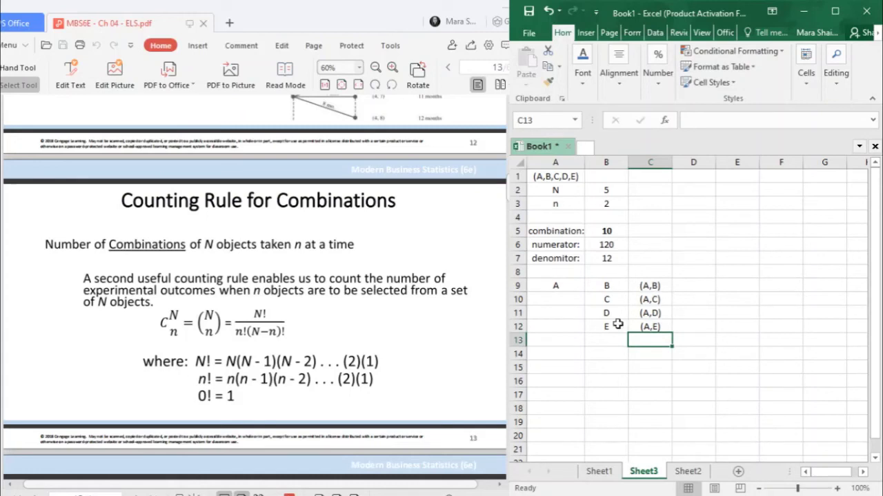
Enter B in A13 and the partner letters C, D, E in B13:B15.
left_click(549, 345)
type("b")
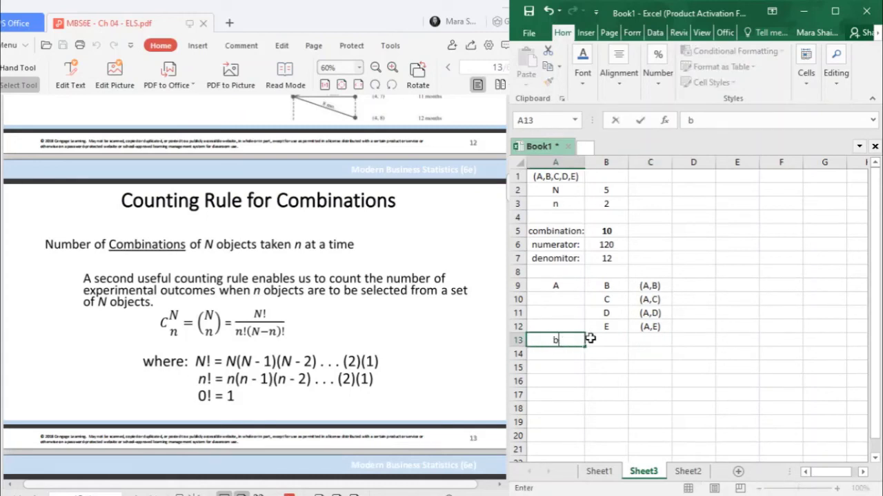
type("B")
left_click(621, 340)
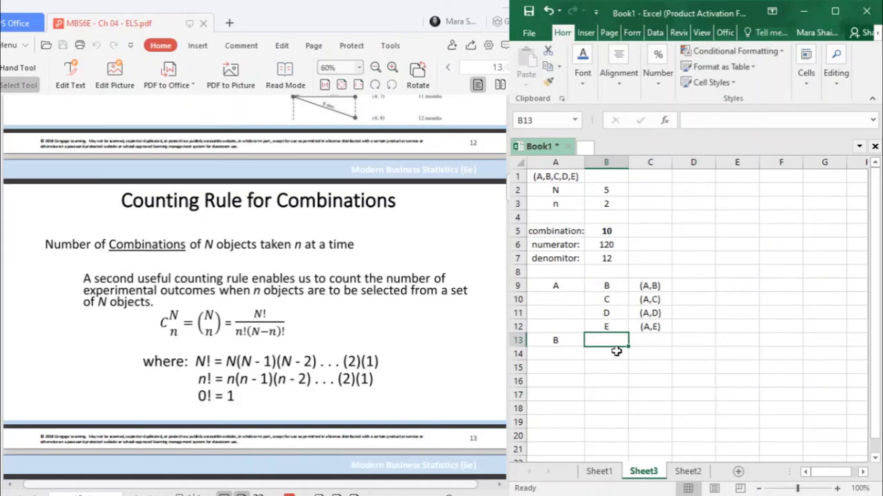
type("C")
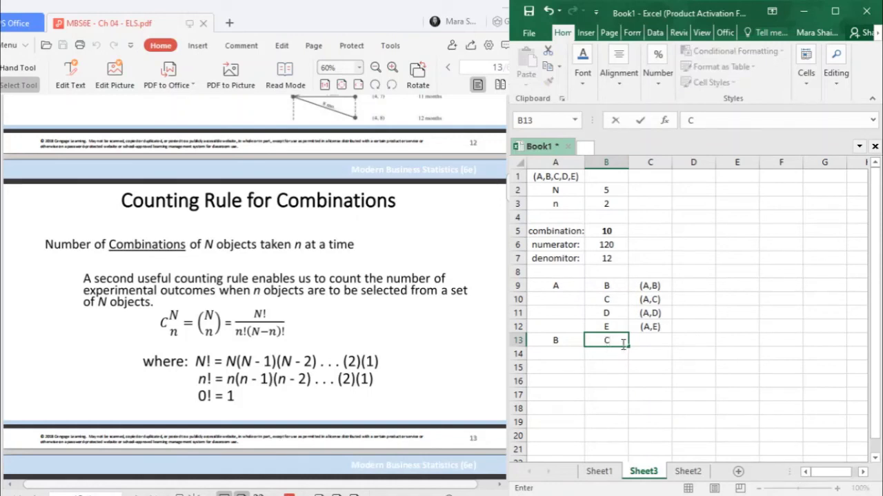
key("Return")
type("D")
key("Return")
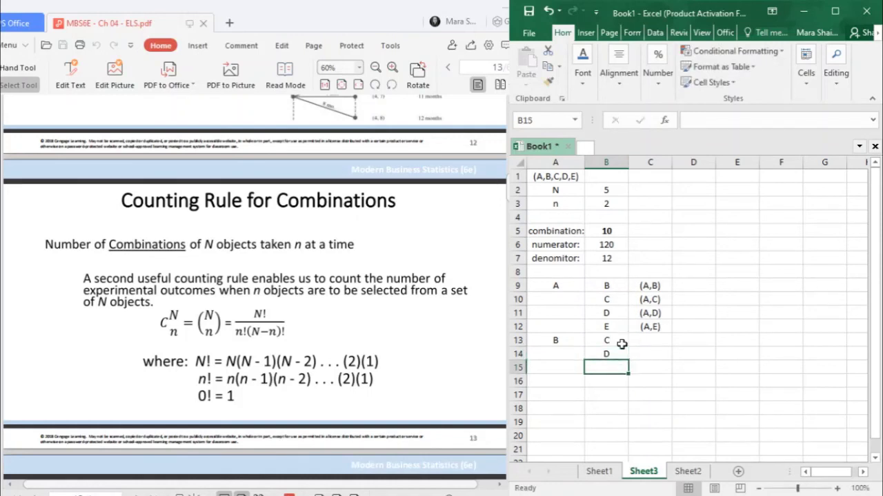
type("E")
key("Return")
List the pairs (B,C), (B,D) and (B,E) in C13:C15.
left_click(650, 337)
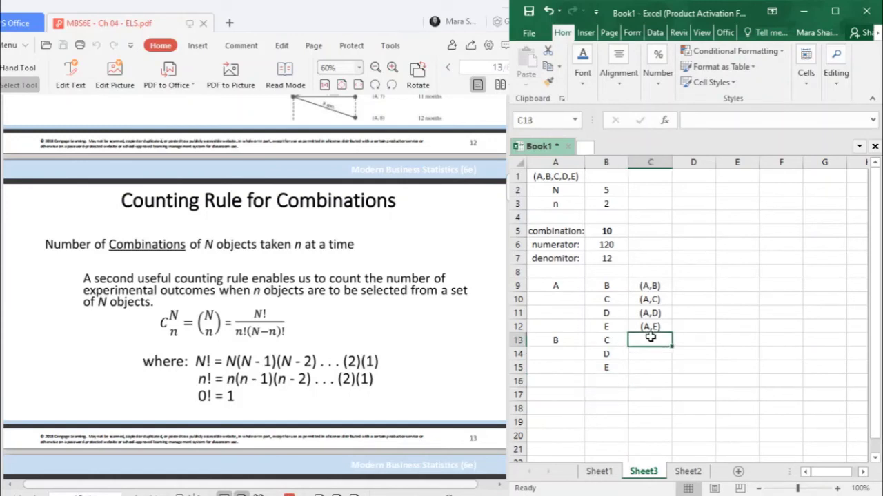
type("(B")
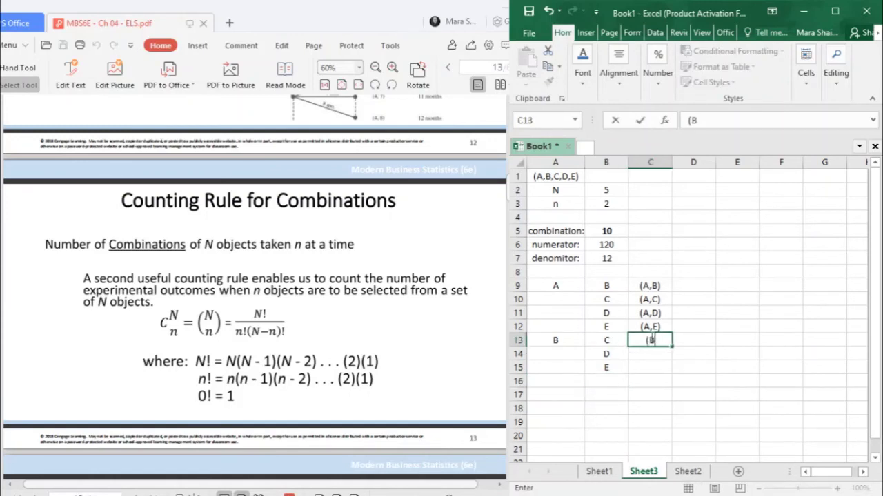
type(",C)")
key("ctrl+Return")
key("Down")
type("(B")
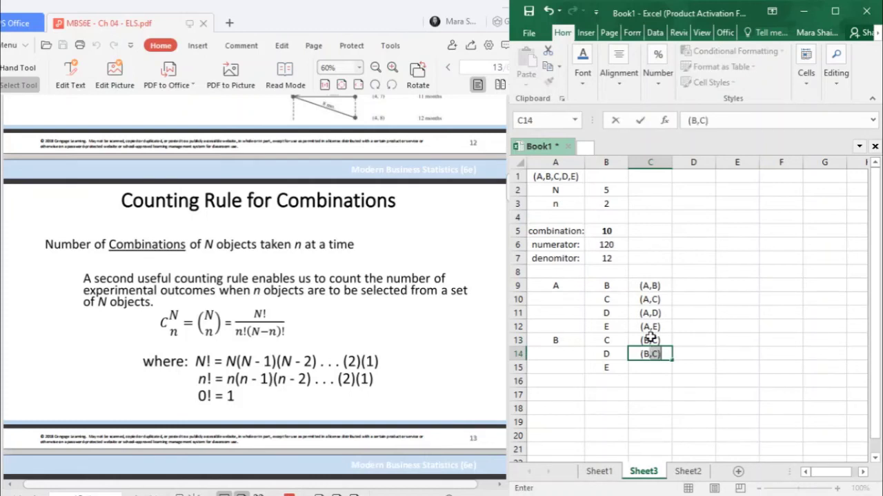
type(",D)")
key("Return")
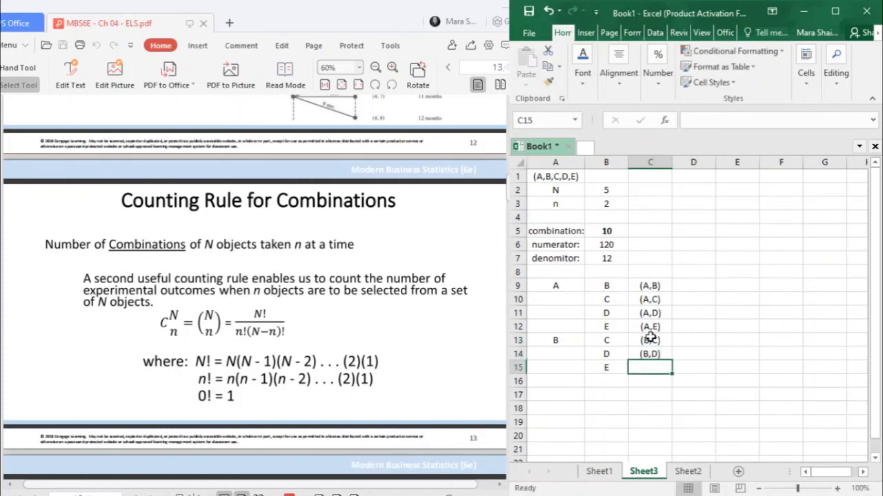
type("(B,E)")
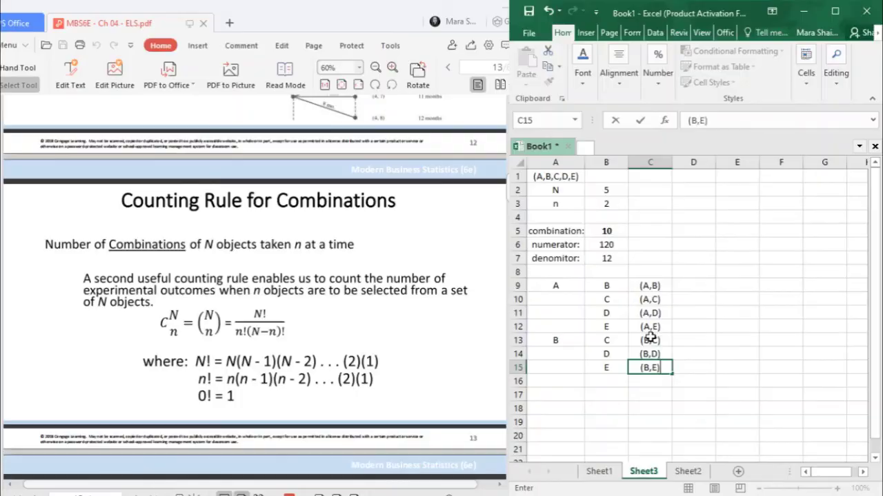
key("Return")
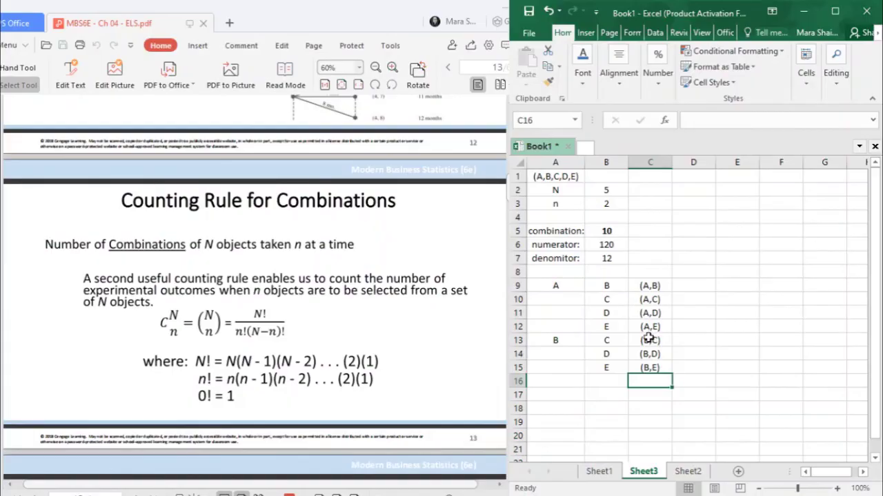
left_click(555, 380)
Enter C with D and E in rows 16–17, adding the pairs (C,D) and (C,E) in column C.
type("C")
left_click(612, 385)
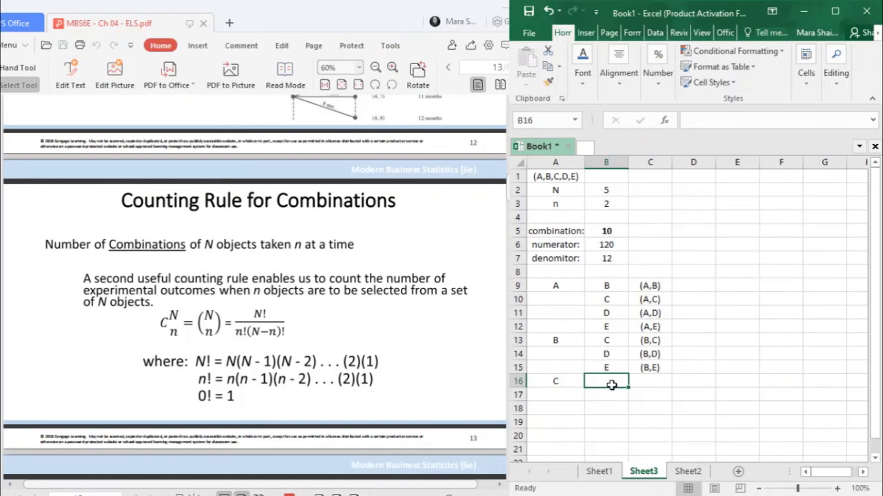
type("DE")
key("BackSpace")
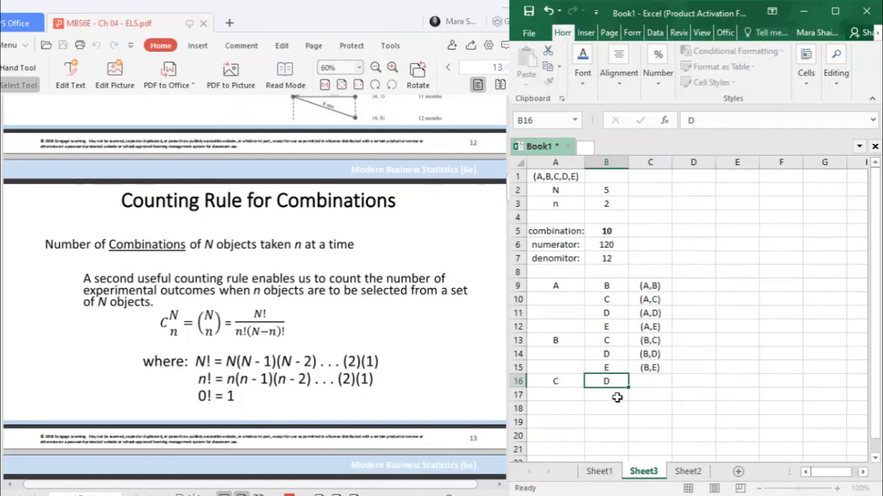
left_click(618, 398)
type("E")
key("Tab")
key("Up")
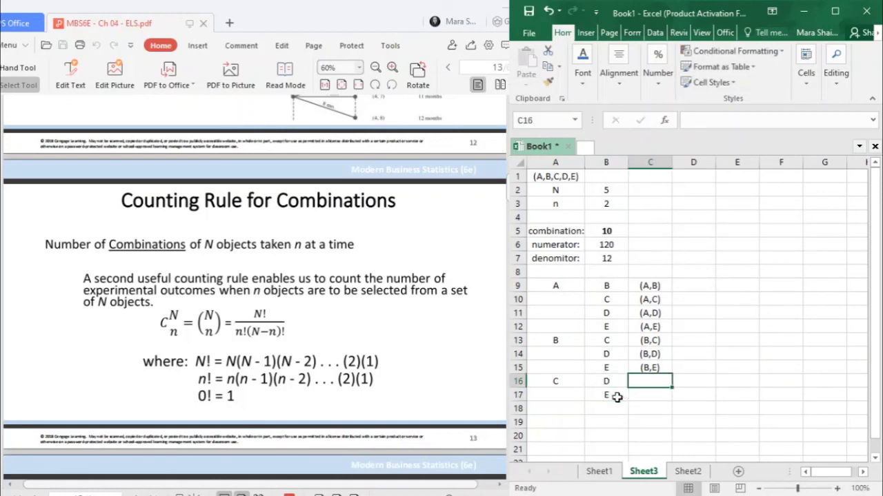
type("(C,")
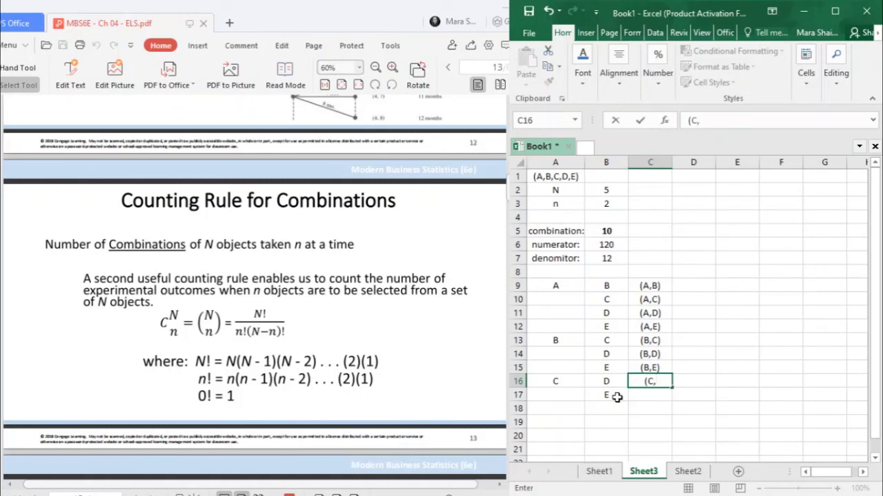
type("D)")
key("Return")
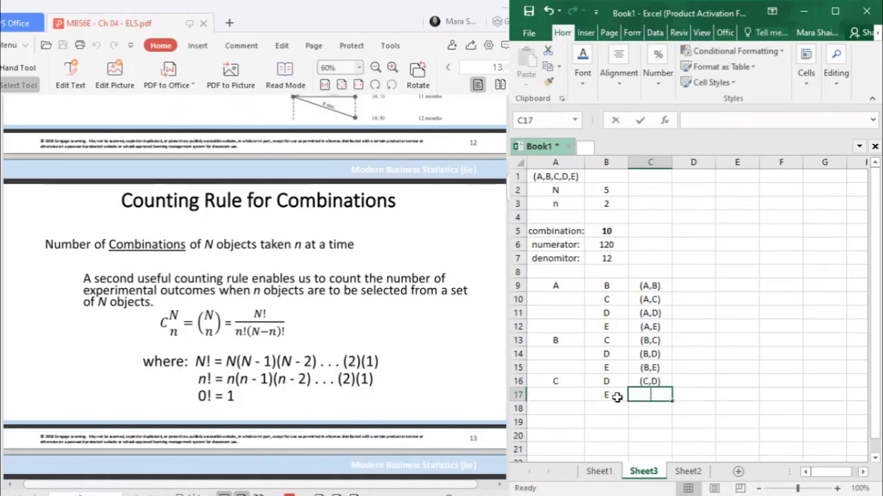
type("(C,E")
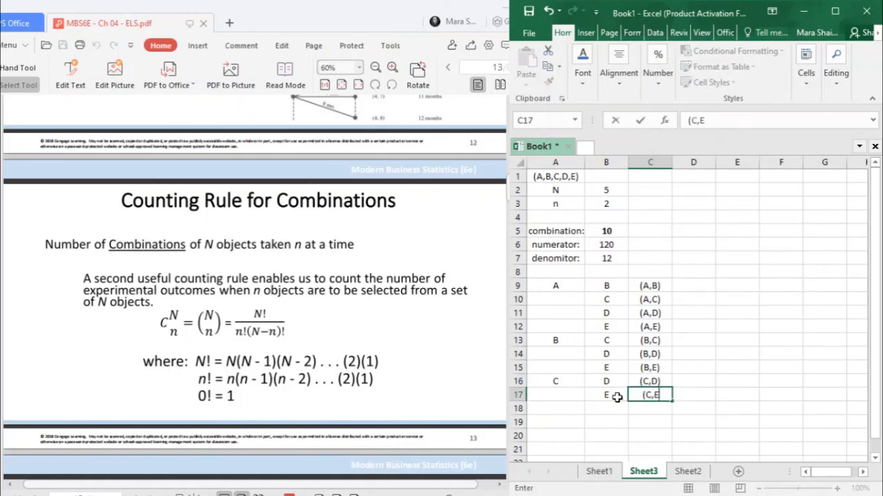
type(")")
key("Return")
Fill row 18 with D, E and the final pair (D,E).
left_click(564, 406)
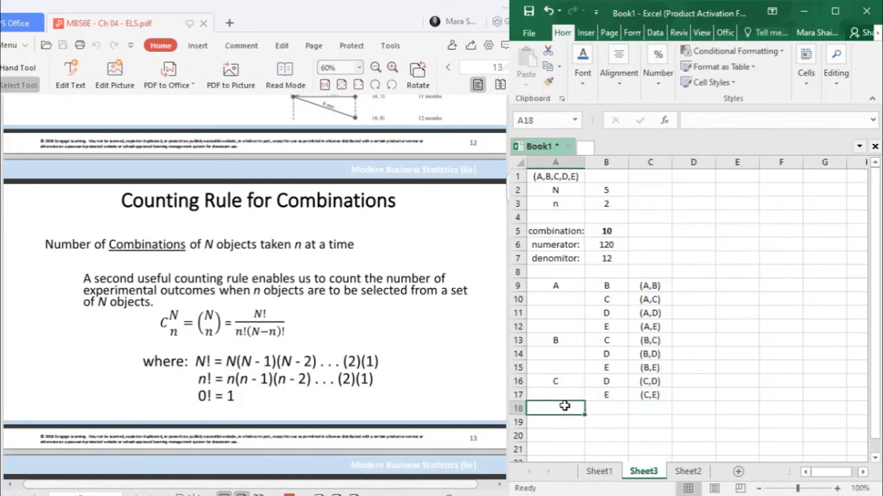
type("D")
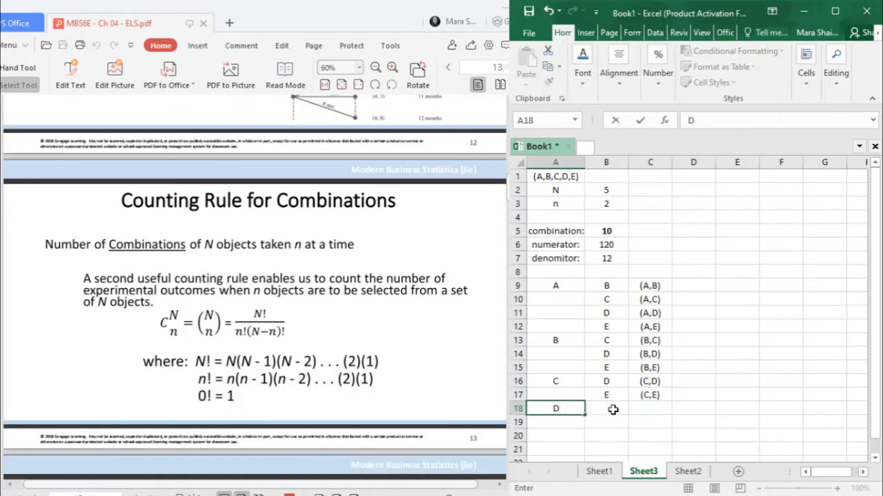
left_click(612, 409)
type("E")
left_click(643, 408)
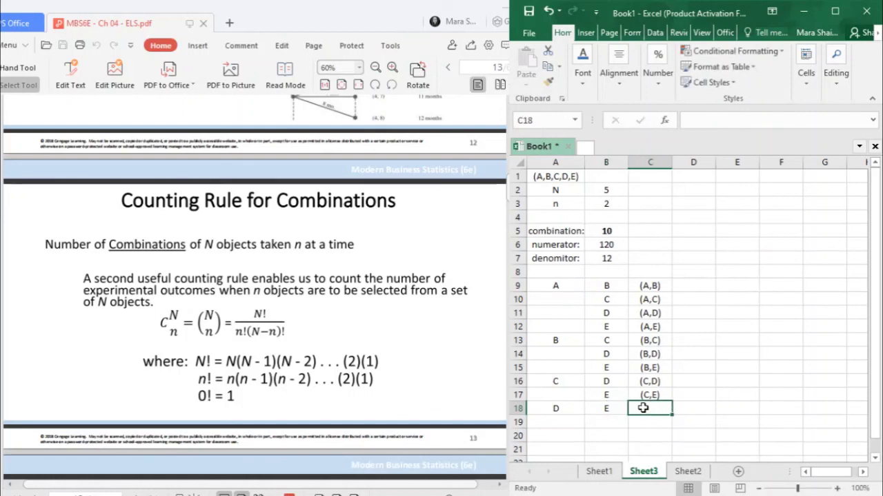
type("(")
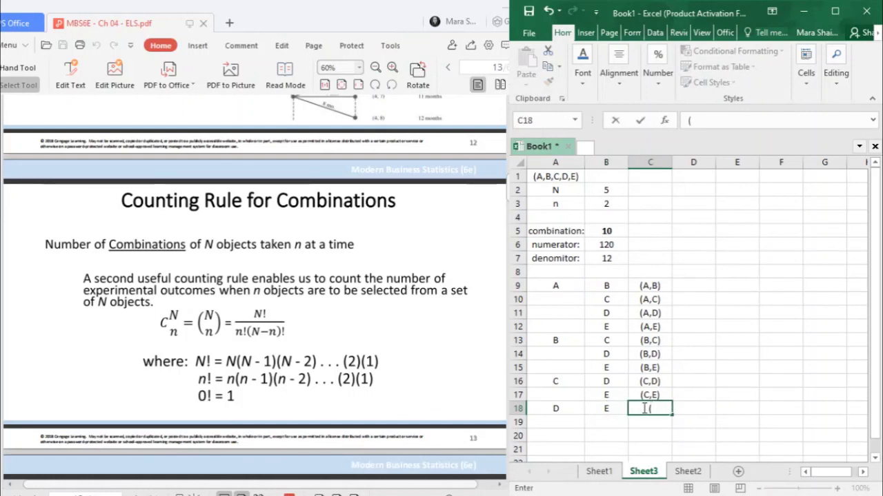
type("DM")
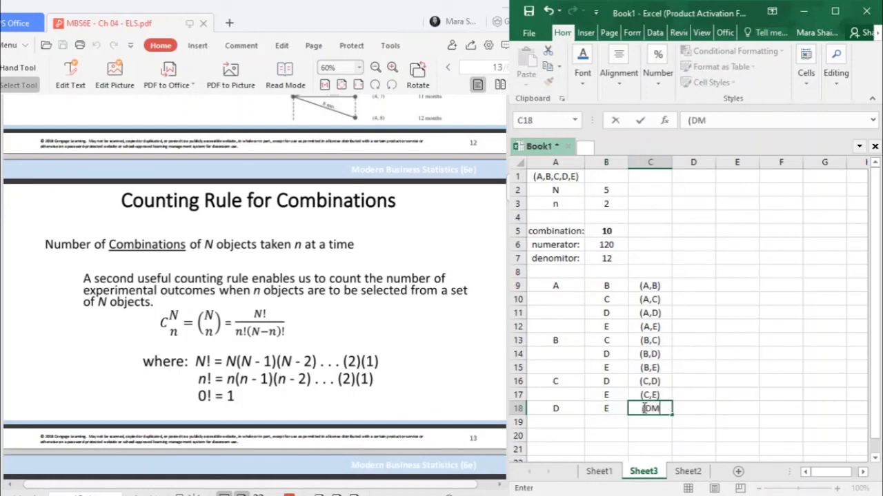
key("BackSpace")
type(",E)")
key("Return")
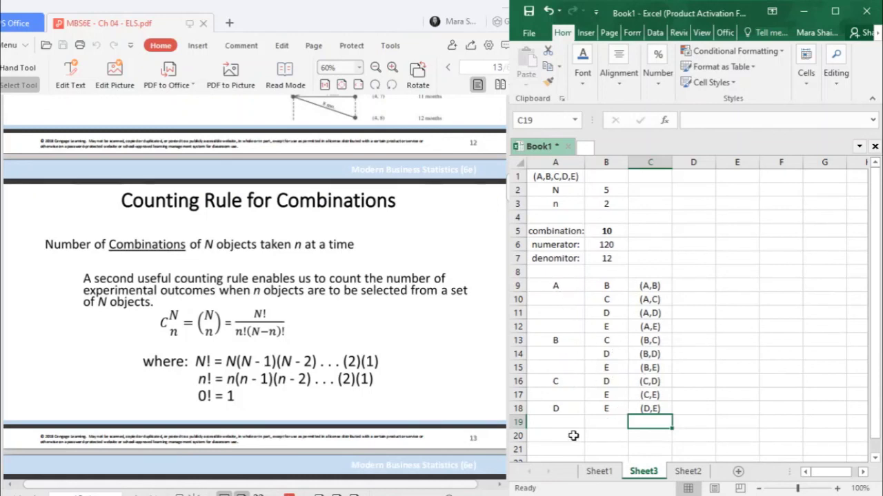
Select the pairs in C9:C18 and confirm the status bar shows Count: 10.
left_click(555, 423)
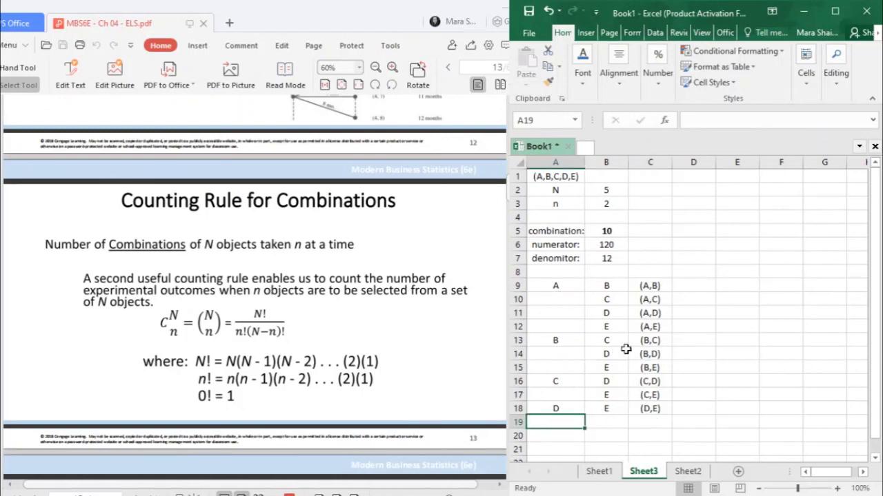
left_click(683, 287)
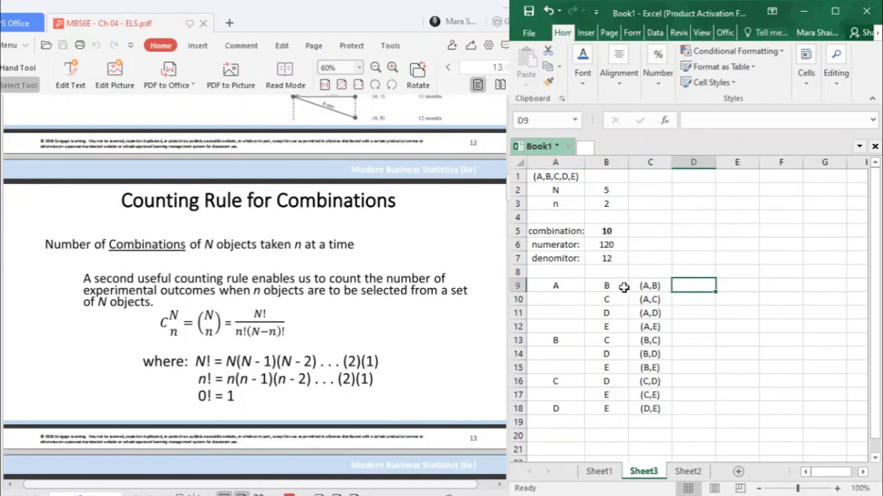
left_click_drag(646, 285, 660, 411)
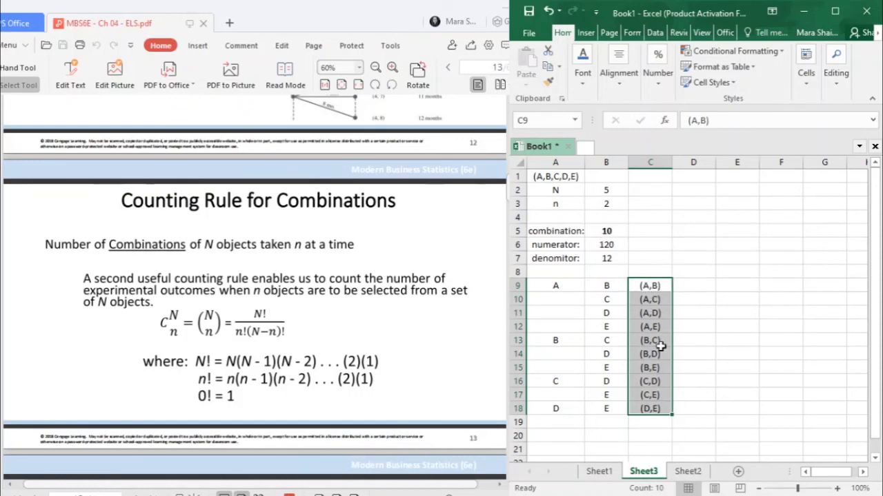
left_click(664, 255)
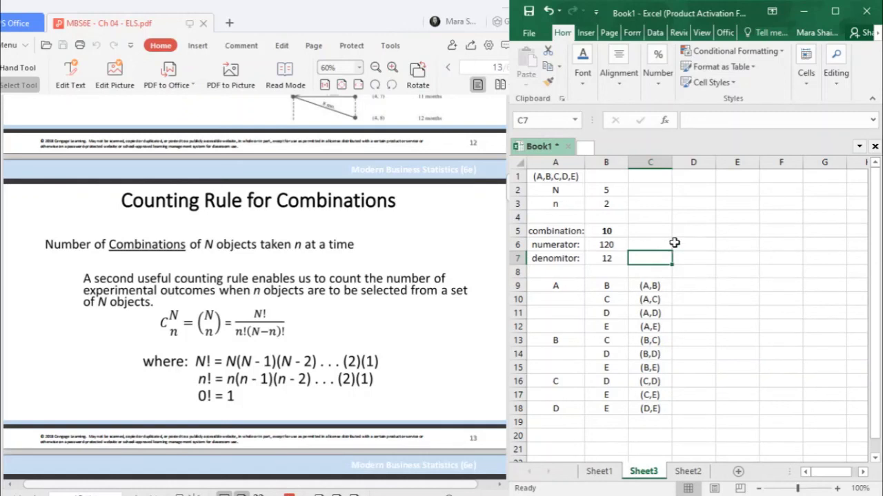
left_click_drag(648, 285, 660, 412)
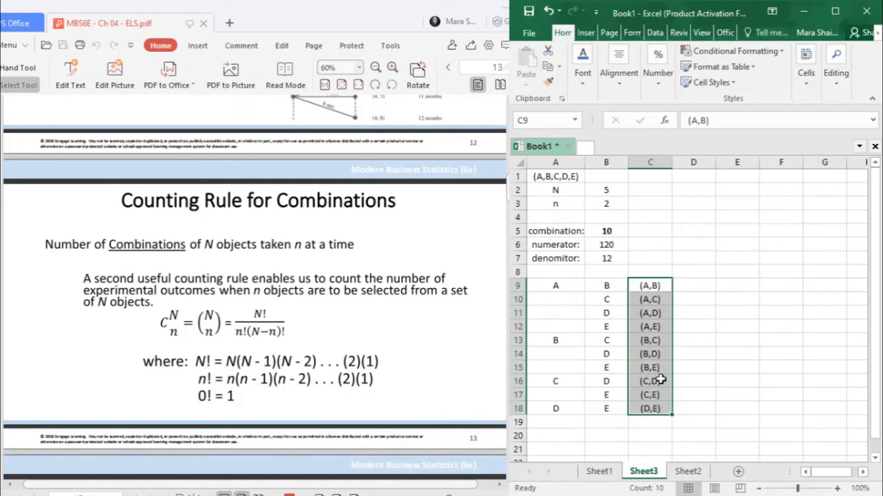